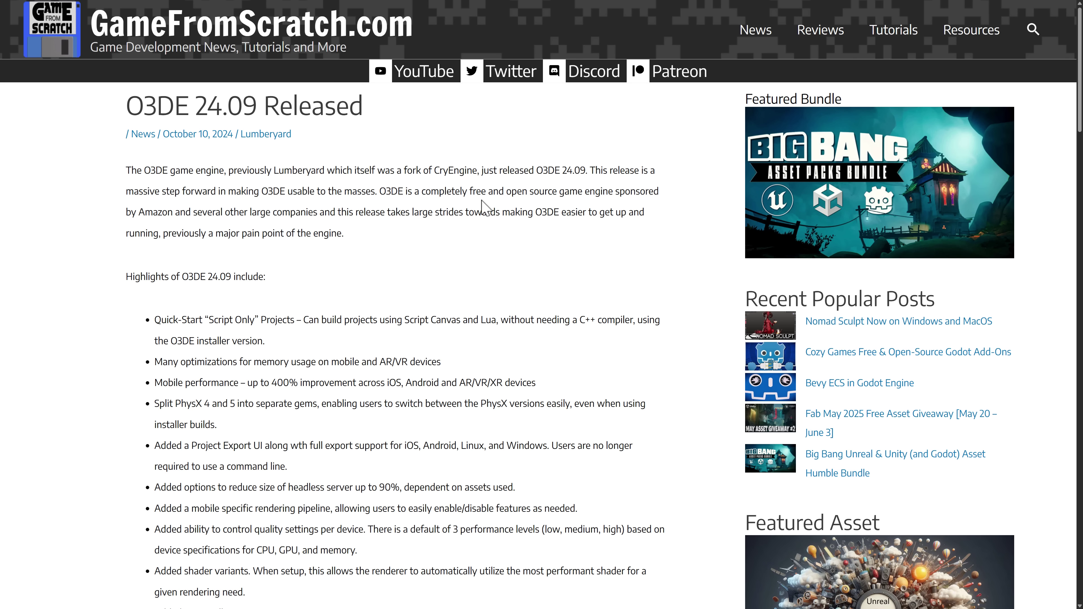
Step: Scroll the GameFromScratch O3DE 24.09 article down to its video, then switch to the o3de.org tab
{"action": "scroll", "coordinate": [520, 298], "scroll_direction": "down", "scroll_amount": 15}
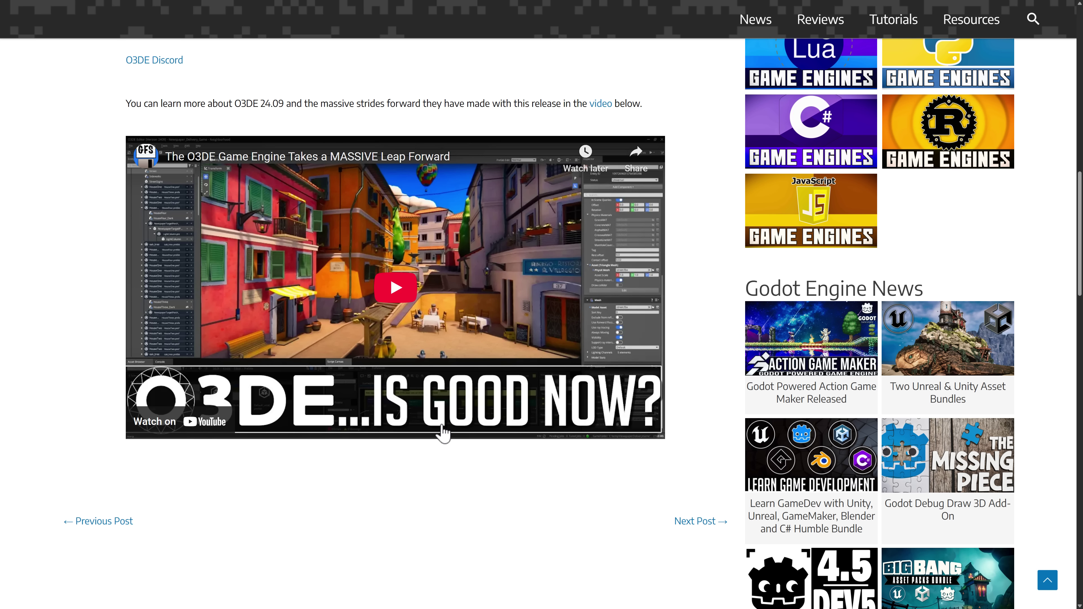
{"action": "key", "text": "ctrl+Tab"}
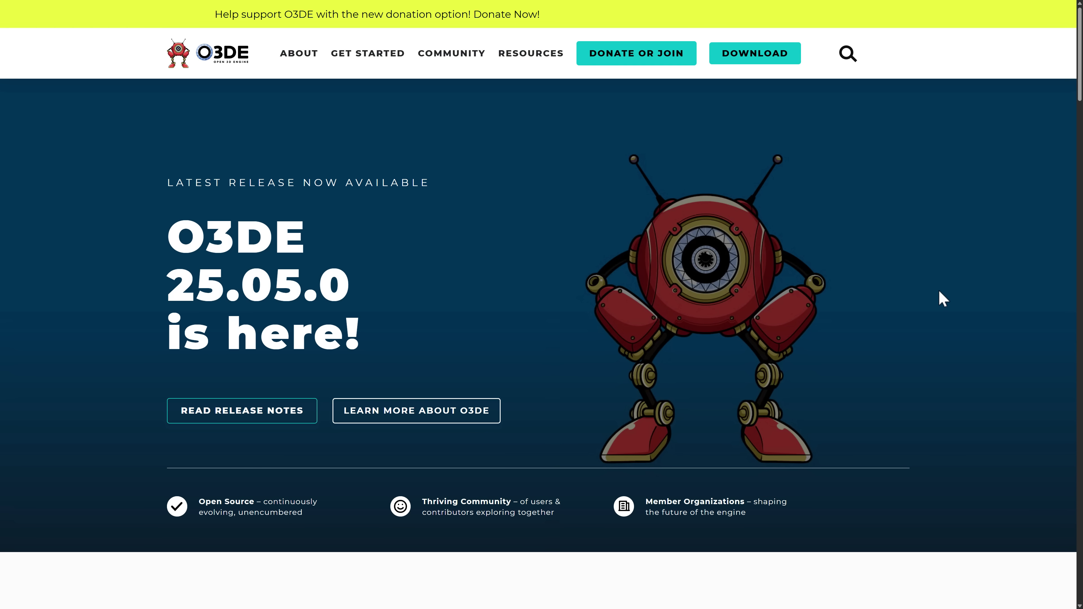
Step: Exit Chrome full screen and switch to the O3DE Project Manager's My Projects list
{"action": "key", "text": "F11"}
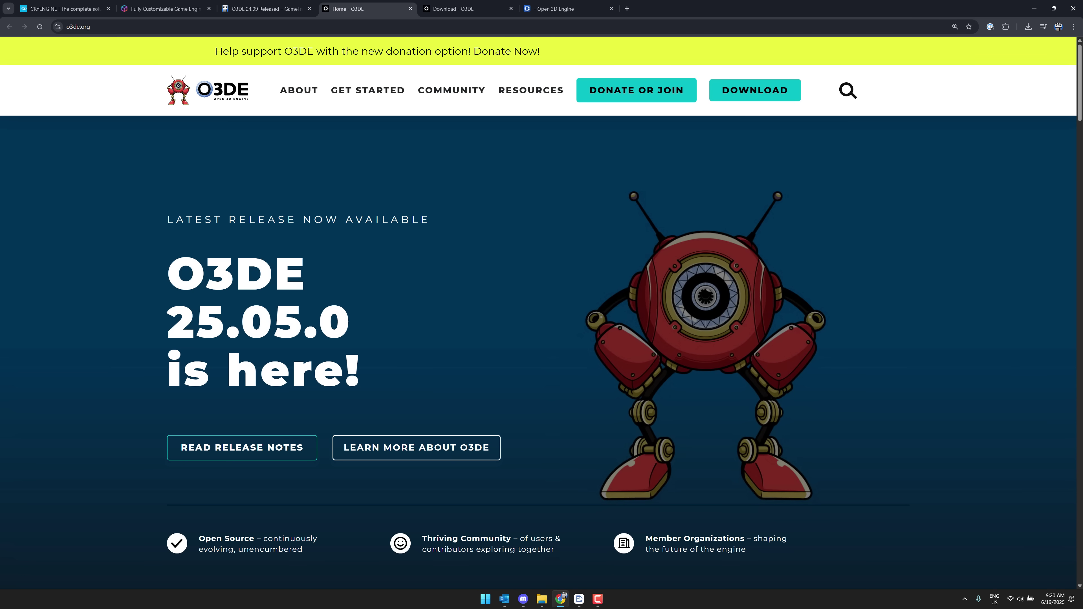
{"action": "key", "text": "alt+Tab"}
{"action": "mouse_move", "coordinate": [66, 147]}
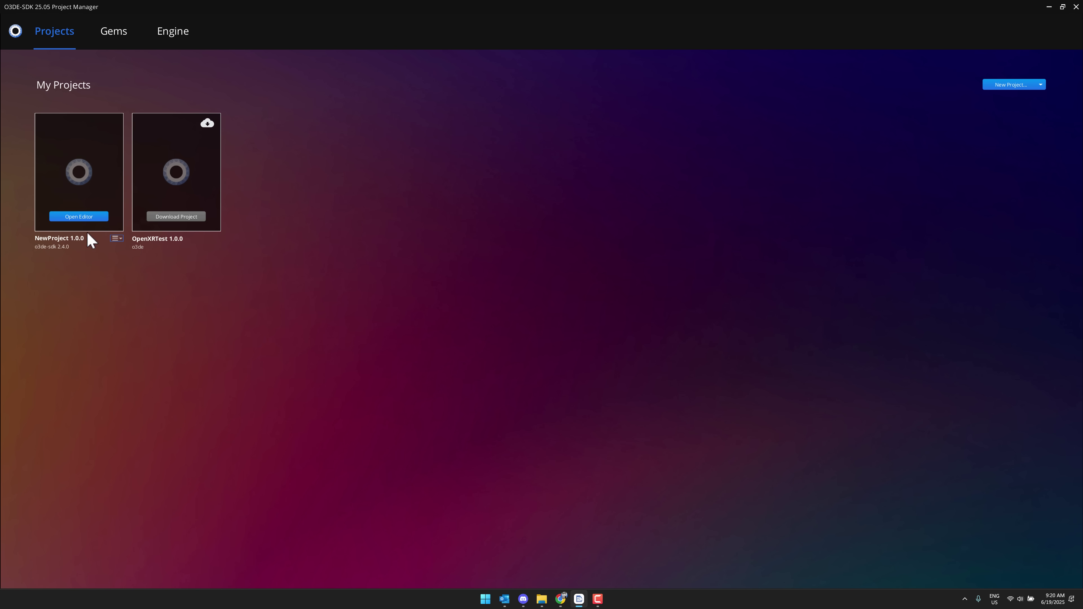
Step: Launch O3DE Editor for NewProject, view the Gems catalog, and bring the editor window forward
{"action": "left_click", "coordinate": [79, 216]}
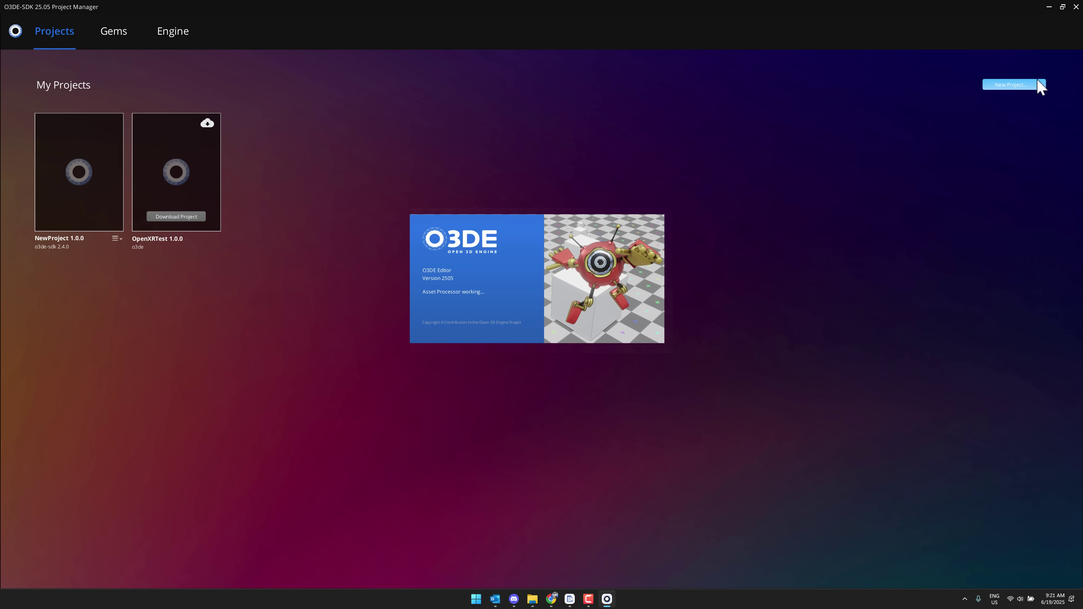
{"action": "left_click", "coordinate": [117, 28]}
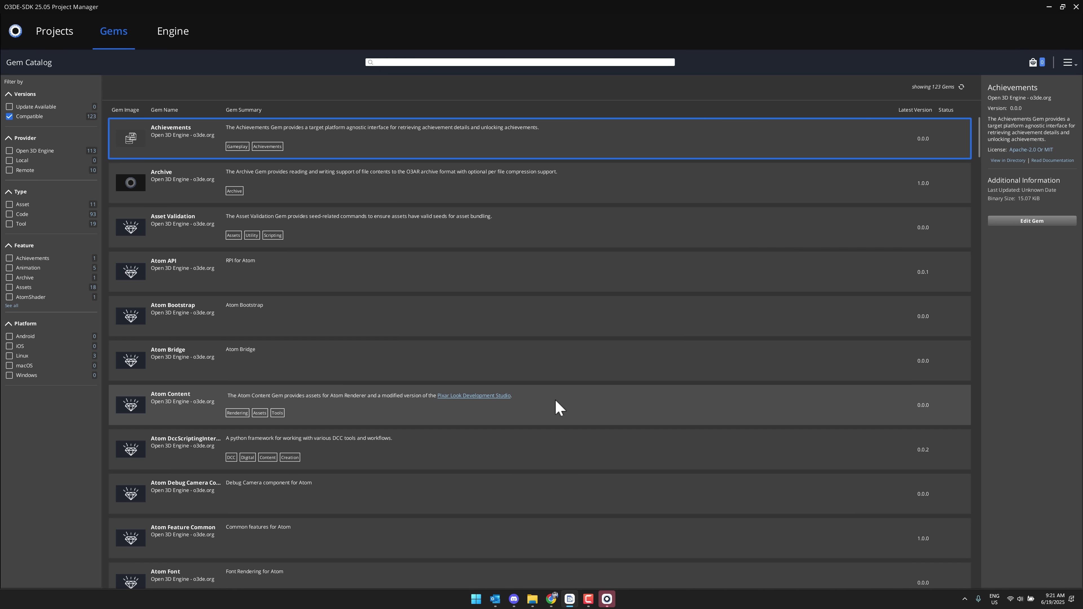
{"action": "mouse_move", "coordinate": [607, 599]}
{"action": "left_click", "coordinate": [607, 555]}
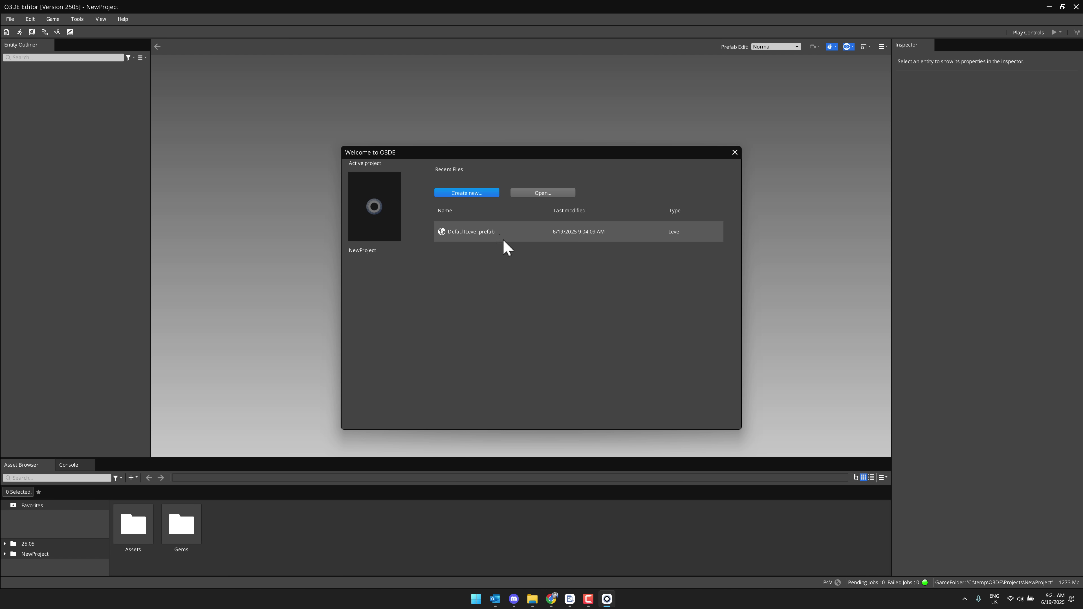
Step: Open DefaultLevel.prefab from Recent Files and fly the camera toward and around the shader ball
{"action": "left_click", "coordinate": [496, 231]}
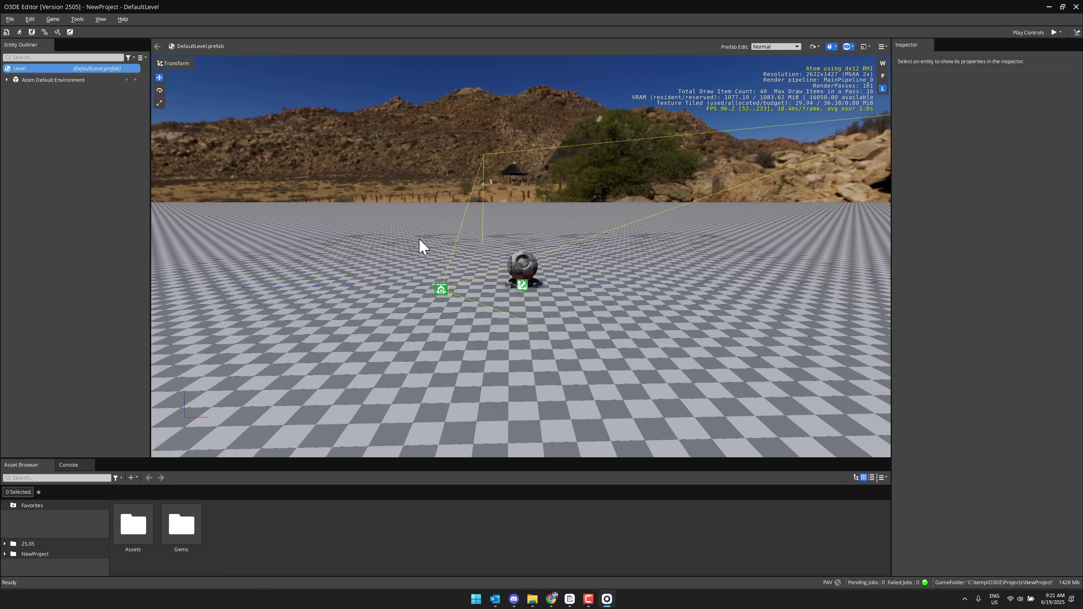
{"action": "key", "text": "w"}
{"action": "mouse_move", "coordinate": [421, 238]}
{"action": "right_mouse_down"}
{"action": "mouse_move", "coordinate": [465, 273]}
{"action": "mouse_move", "coordinate": [418, 290]}
{"action": "mouse_move", "coordinate": [478, 281]}
{"action": "mouse_move", "coordinate": [435, 255]}
{"action": "mouse_move", "coordinate": [380, 247]}
{"action": "mouse_move", "coordinate": [435, 254]}
{"action": "right_mouse_up"}
{"action": "key", "text": "s"}
{"action": "key", "text": "w"}
{"action": "key", "text": "s"}
{"action": "key", "text": "a"}
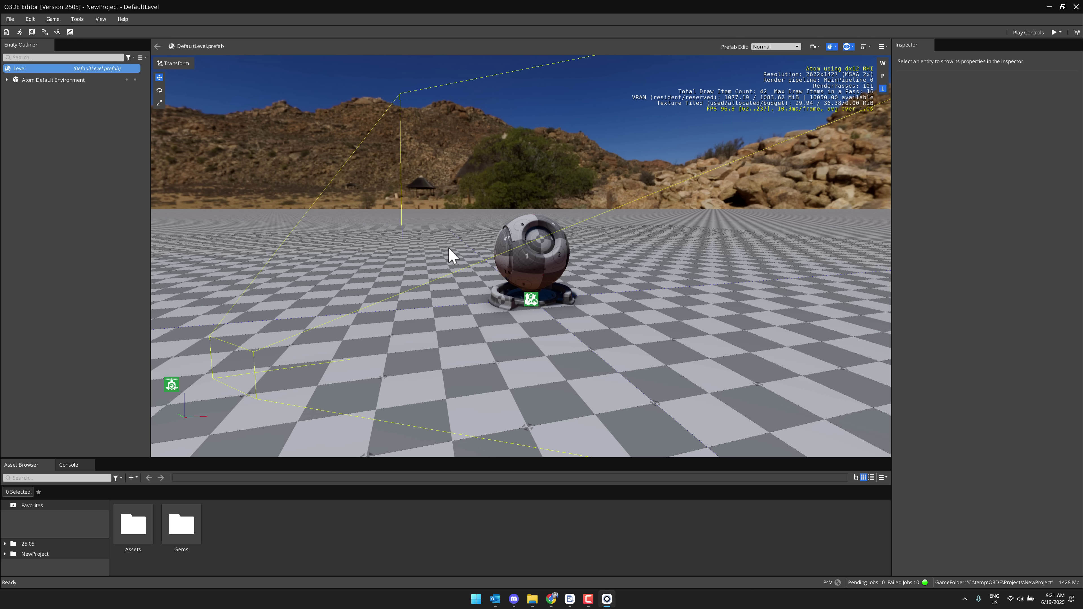
Step: Inspect the Shader Ball, Camera, Ground and Grid entities in the Entity Outliner
{"action": "left_click", "coordinate": [526, 251]}
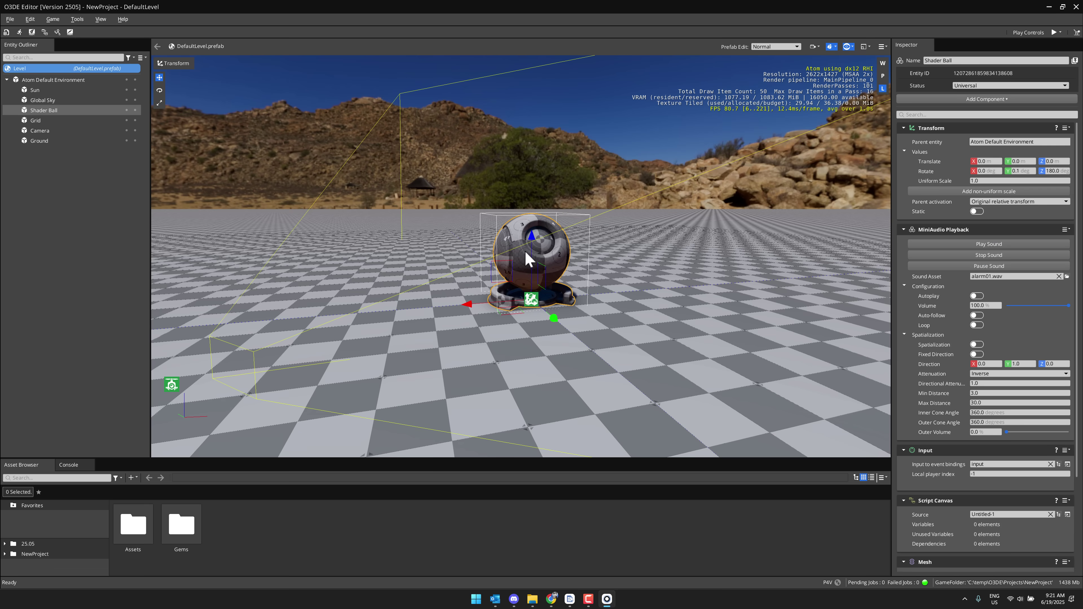
{"action": "left_click", "coordinate": [59, 129]}
{"action": "left_click", "coordinate": [55, 139]}
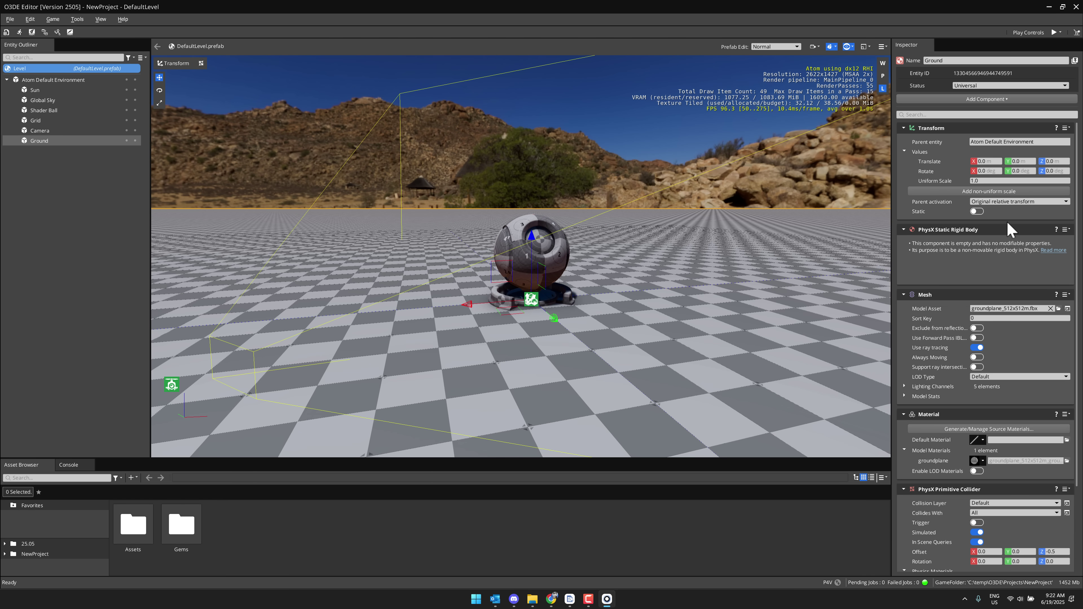
{"action": "left_click", "coordinate": [53, 120]}
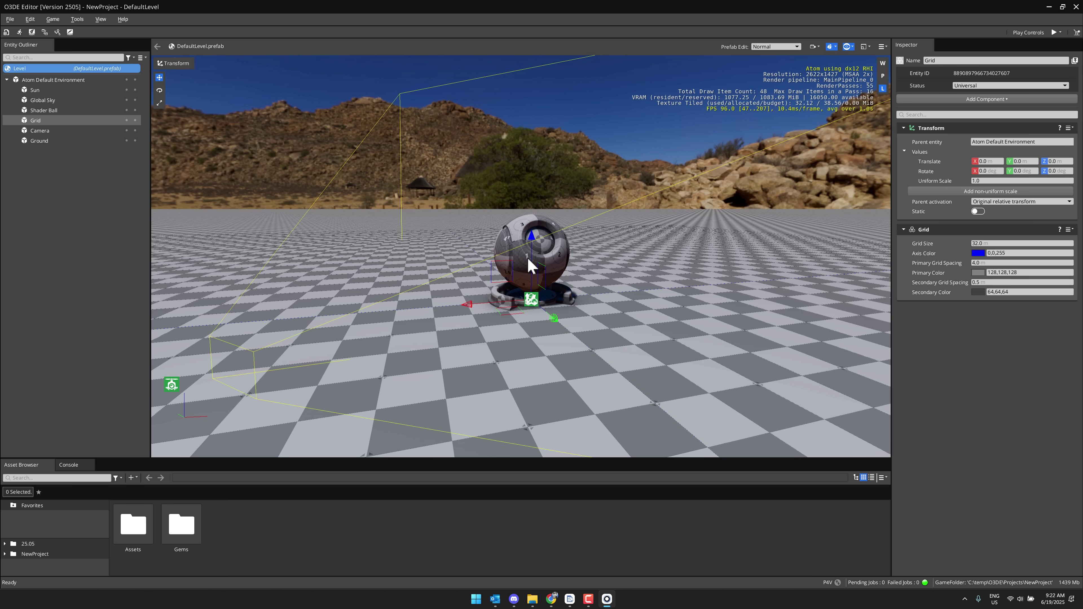
Step: On Shader Ball, play and stop the alarm01.wav sound, then collapse MiniAudio Playback
{"action": "left_click", "coordinate": [44, 112]}
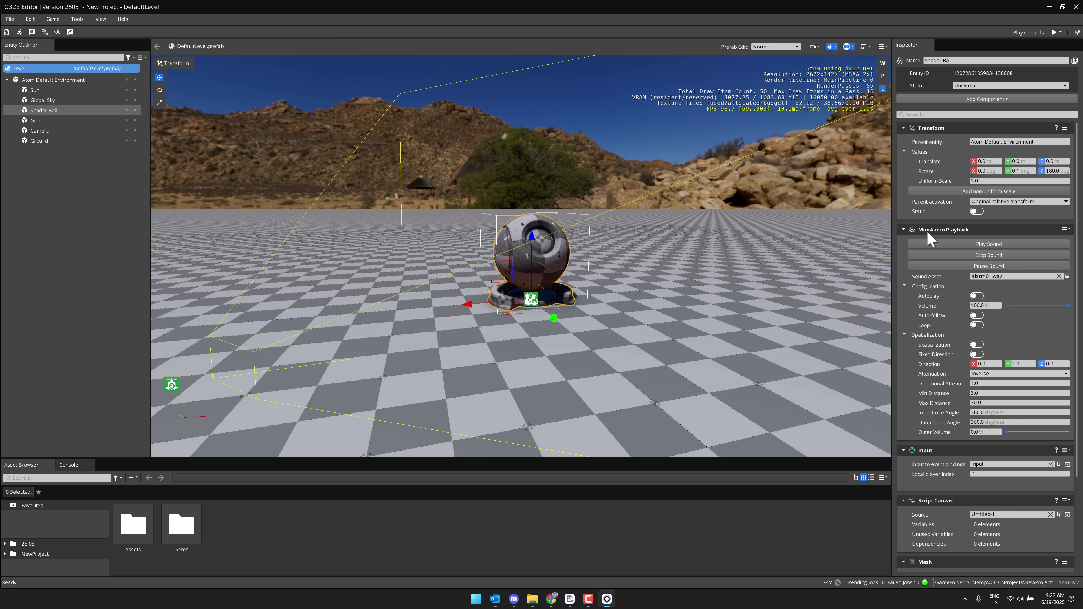
{"action": "left_click", "coordinate": [1003, 244]}
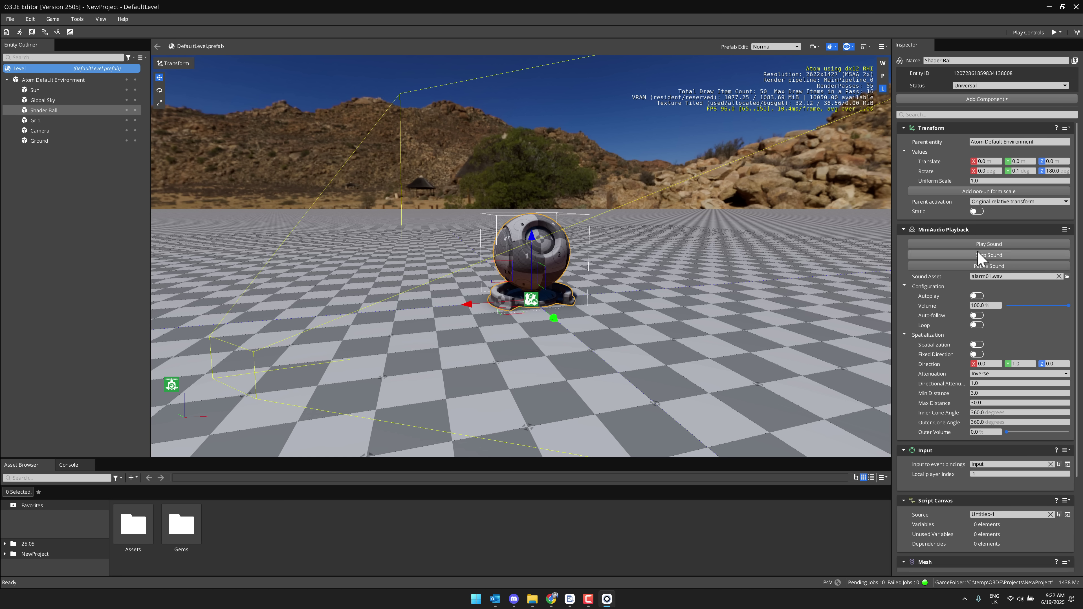
{"action": "left_click", "coordinate": [998, 256]}
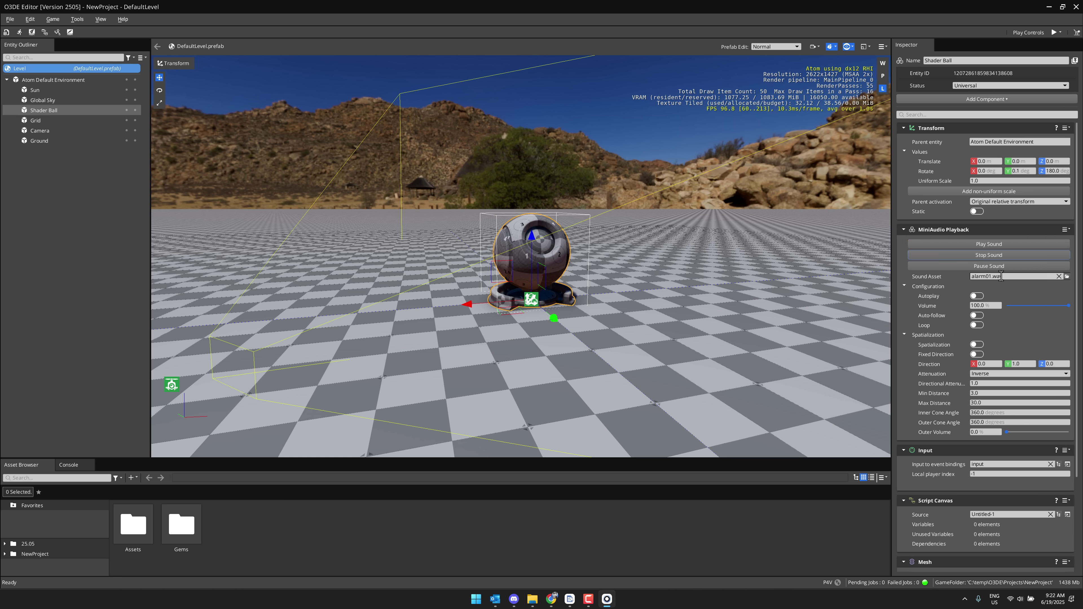
{"action": "left_click", "coordinate": [904, 230]}
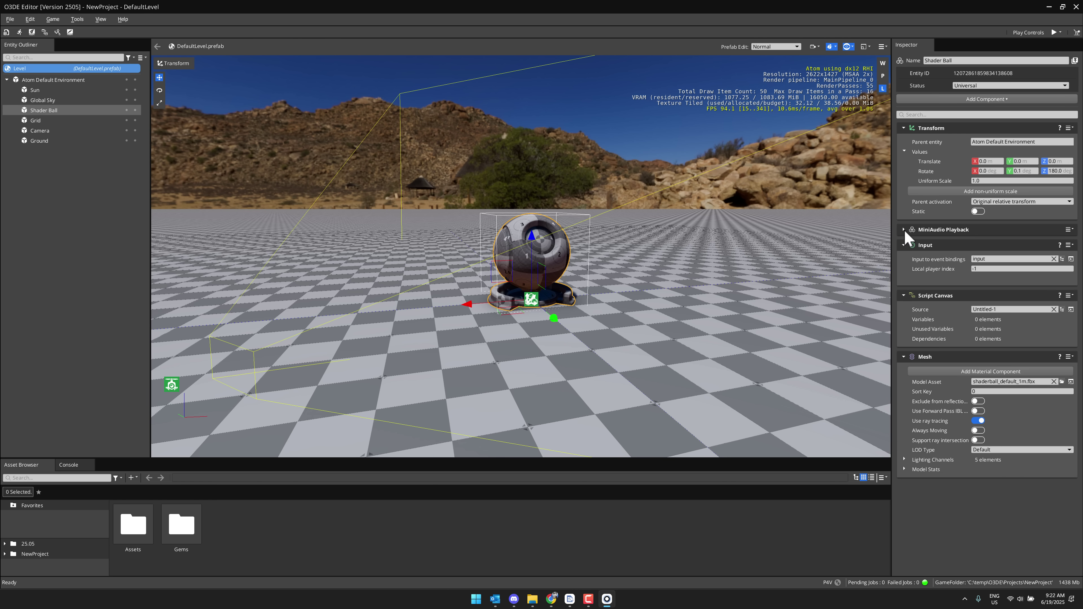
{"action": "left_click", "coordinate": [1071, 259]}
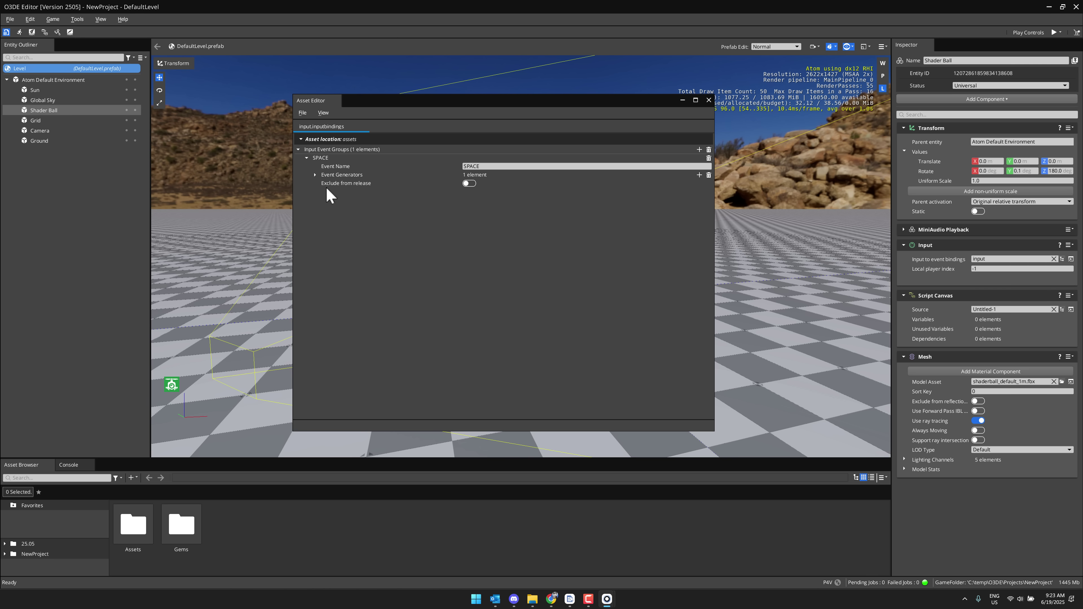
{"action": "left_click", "coordinate": [314, 175]}
{"action": "left_click", "coordinate": [323, 184]}
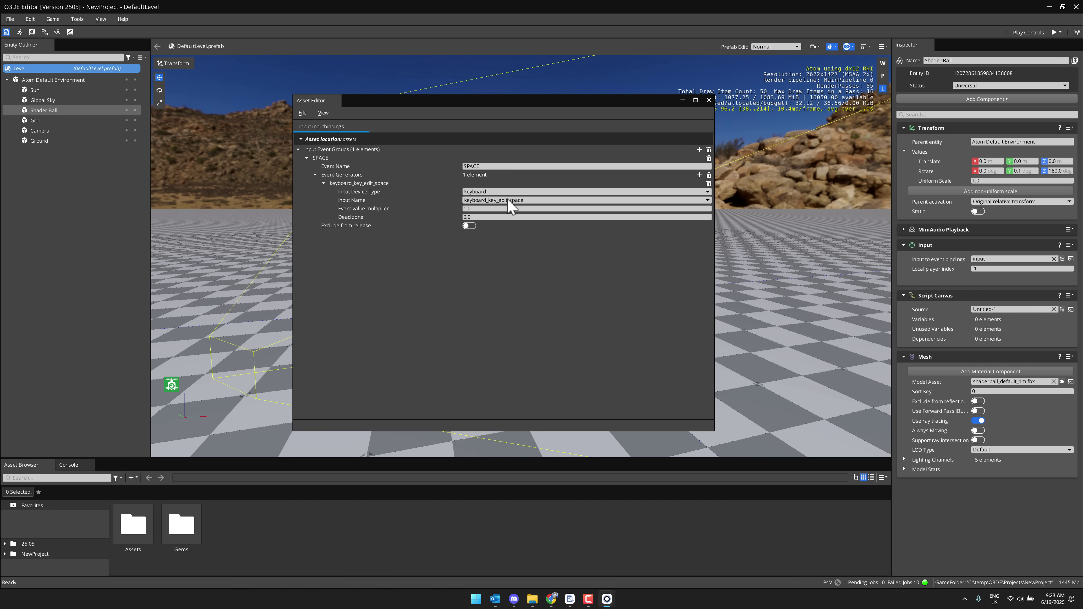
{"action": "left_click", "coordinate": [709, 100]}
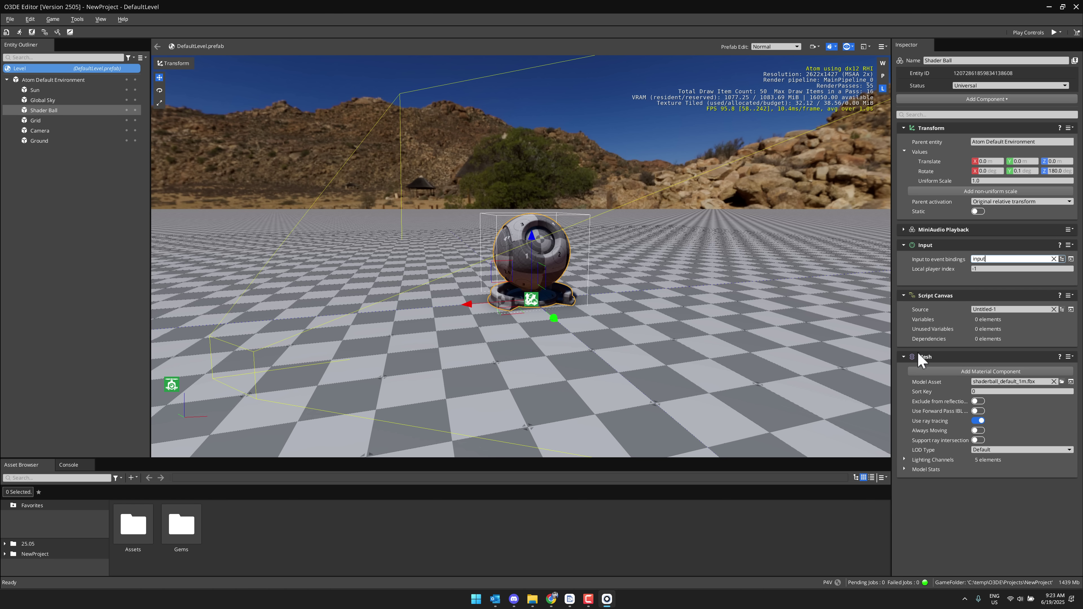
{"action": "left_click", "coordinate": [978, 99]}
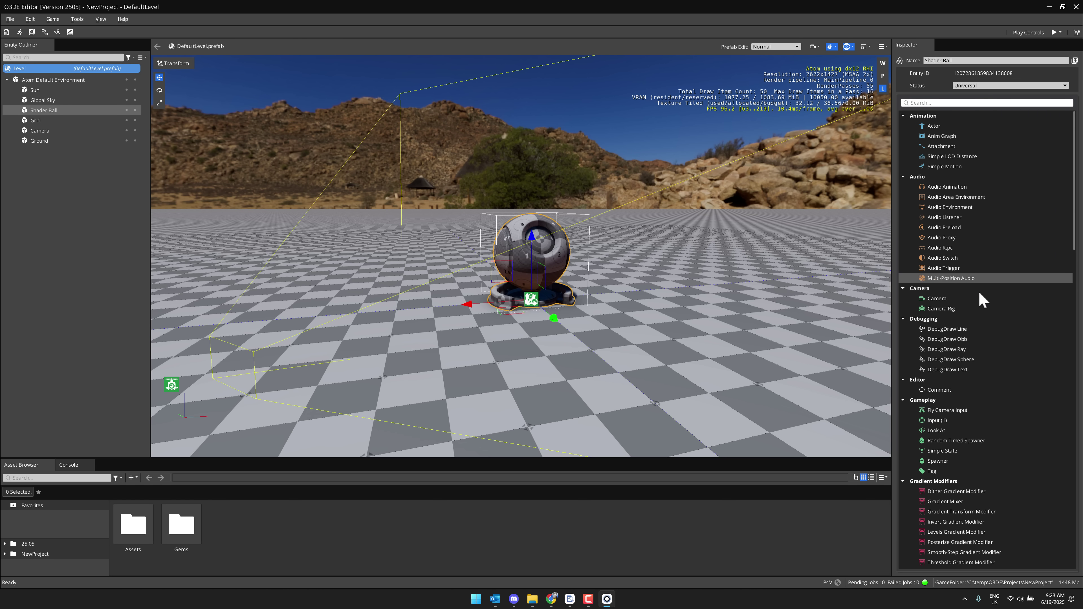
{"action": "scroll", "coordinate": [983, 346], "scroll_direction": "down", "scroll_amount": 11}
{"action": "scroll", "coordinate": [983, 349], "scroll_direction": "down", "scroll_amount": 4}
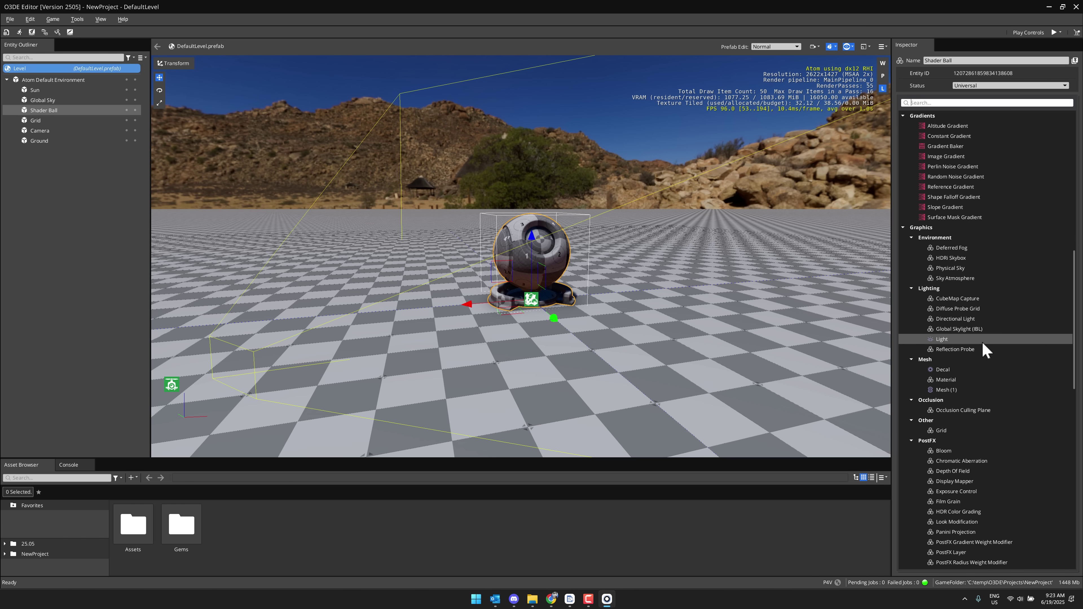
{"action": "scroll", "coordinate": [982, 343], "scroll_direction": "down", "scroll_amount": 1}
{"action": "scroll", "coordinate": [983, 337], "scroll_direction": "up", "scroll_amount": 5}
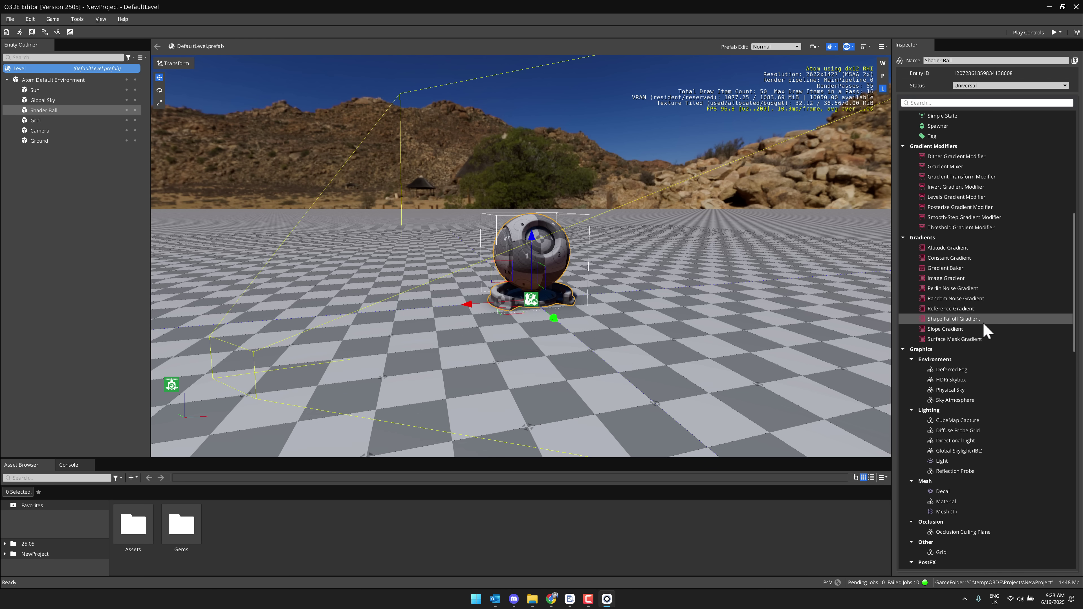
{"action": "scroll", "coordinate": [983, 322], "scroll_direction": "up", "scroll_amount": 7}
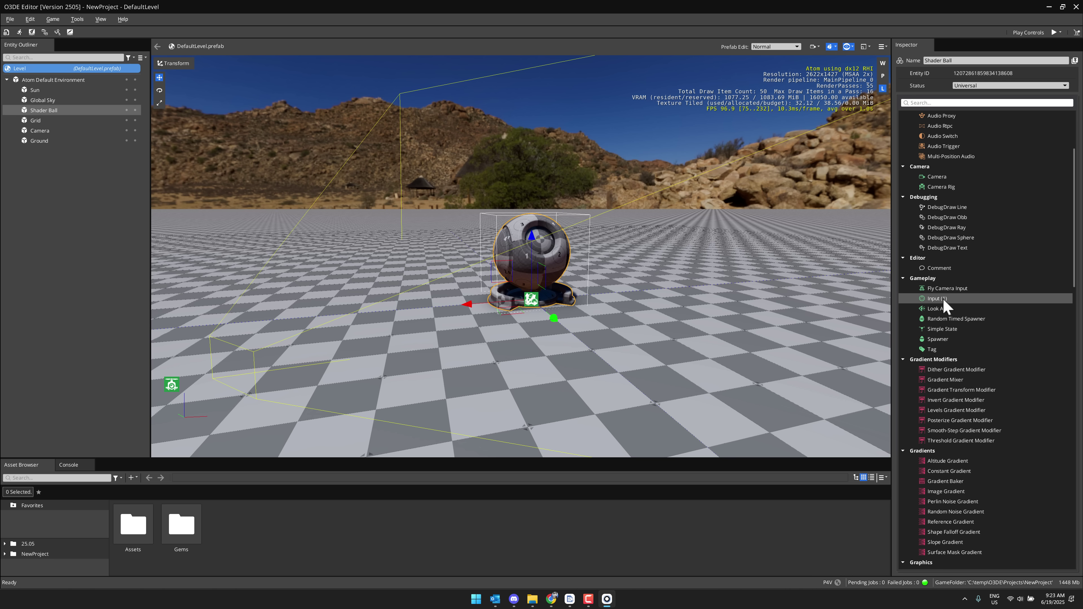
{"action": "scroll", "coordinate": [974, 352], "scroll_direction": "down", "scroll_amount": 13}
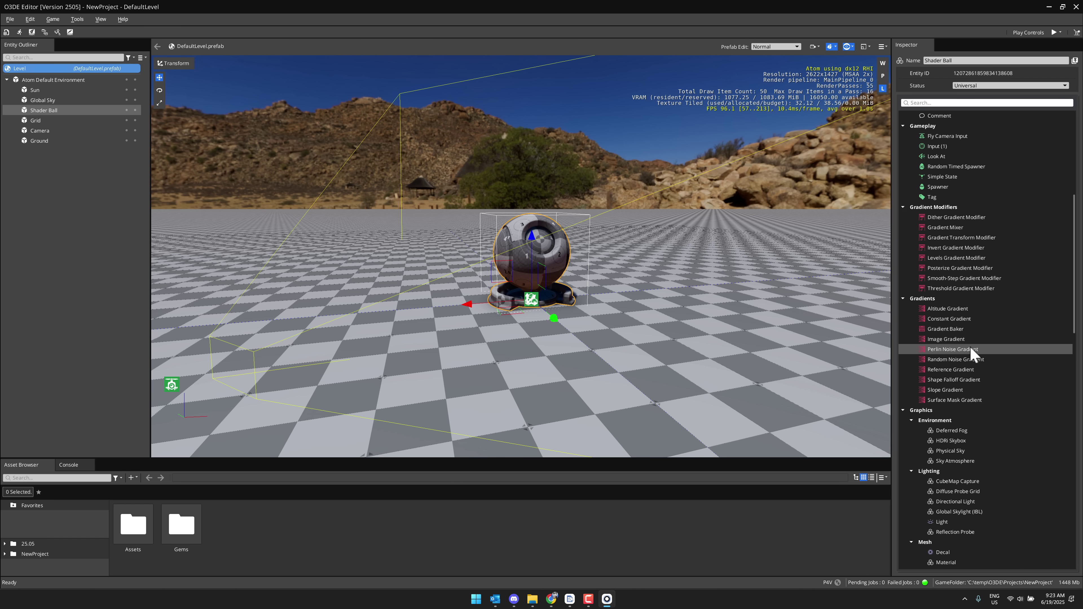
{"action": "scroll", "coordinate": [973, 352], "scroll_direction": "down", "scroll_amount": 2}
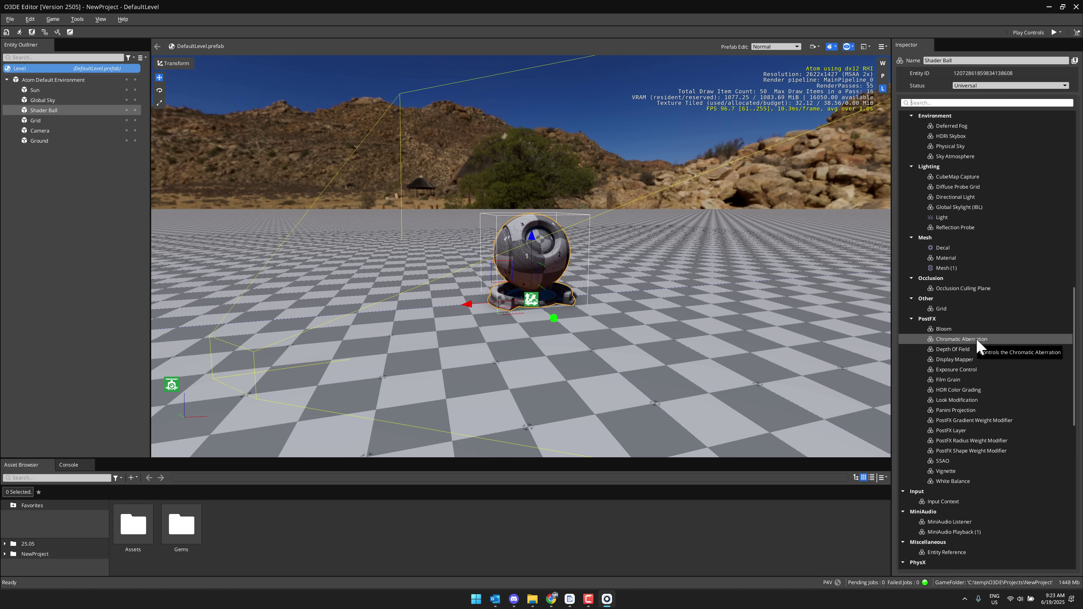
{"action": "scroll", "coordinate": [996, 452], "scroll_direction": "down", "scroll_amount": 9}
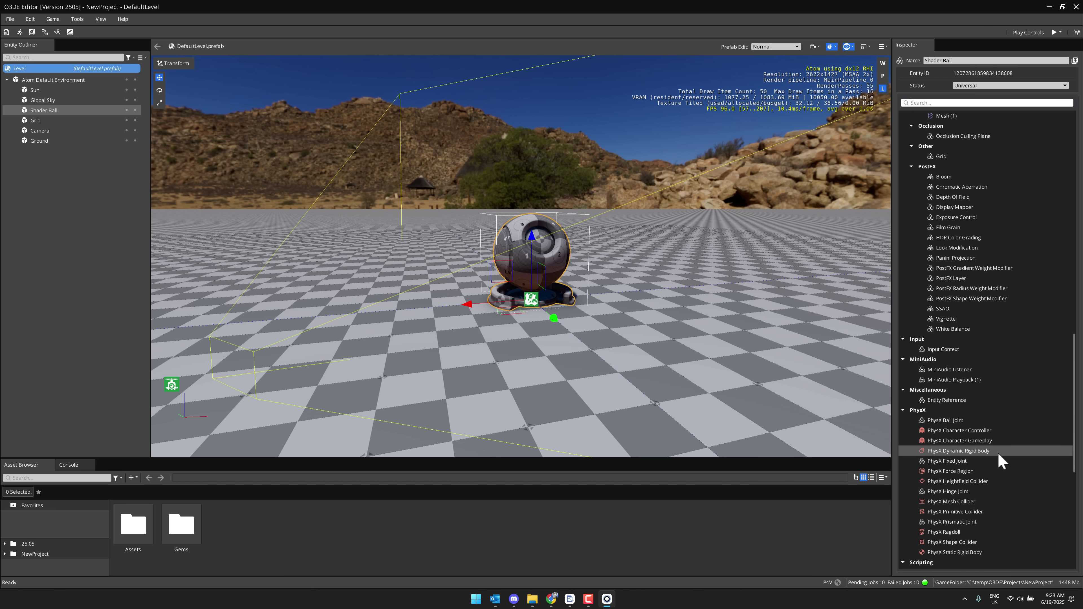
{"action": "scroll", "coordinate": [986, 384], "scroll_direction": "down", "scroll_amount": 5}
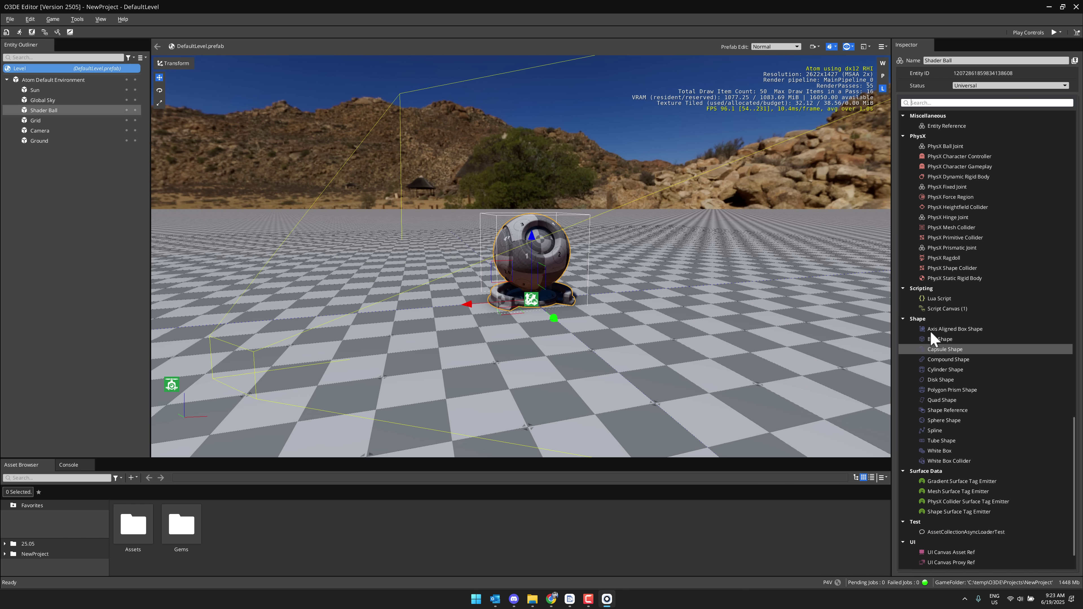
{"action": "scroll", "coordinate": [987, 427], "scroll_direction": "down", "scroll_amount": 1}
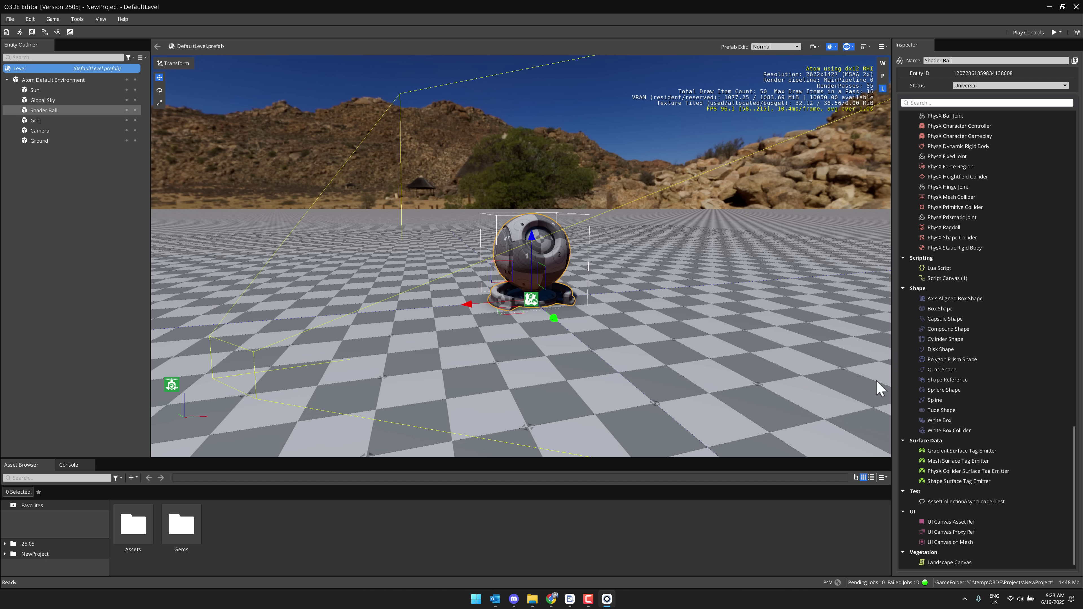
{"action": "left_click", "coordinate": [654, 320]}
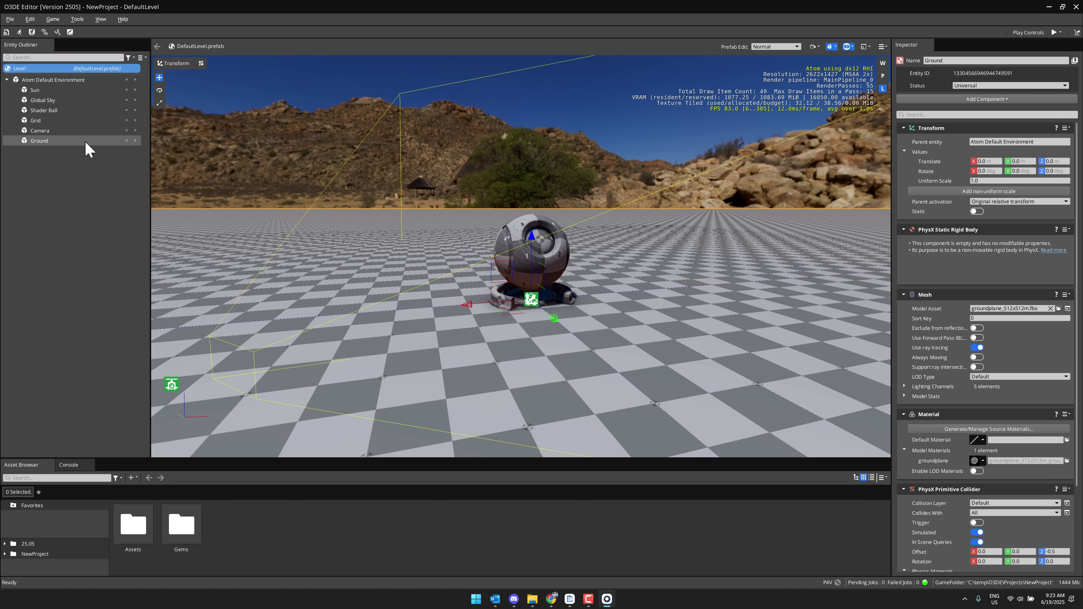
{"action": "left_click", "coordinate": [44, 111]}
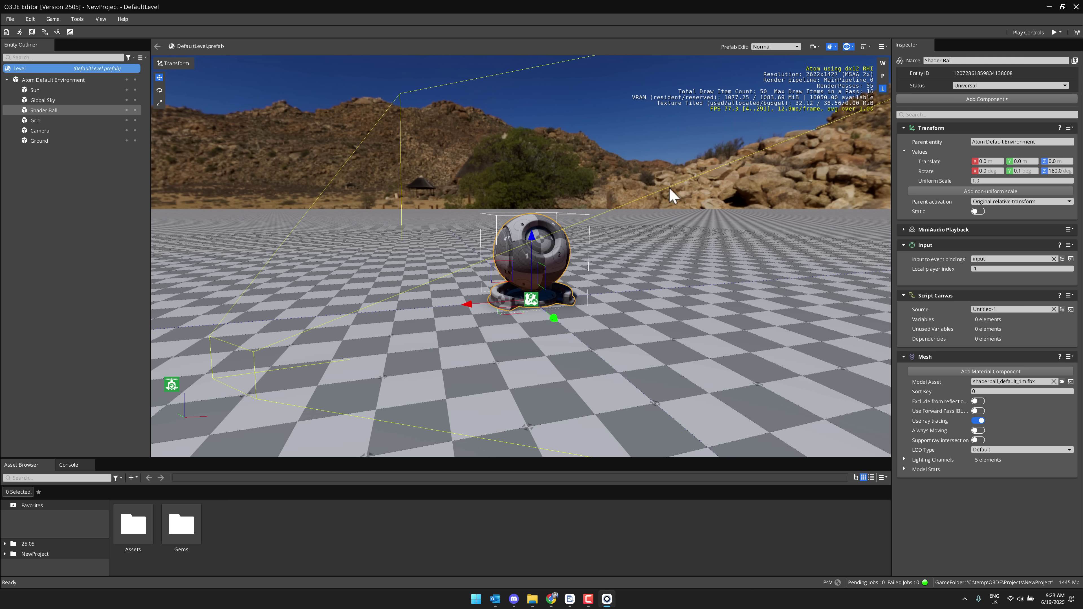
{"action": "left_click", "coordinate": [1073, 310]}
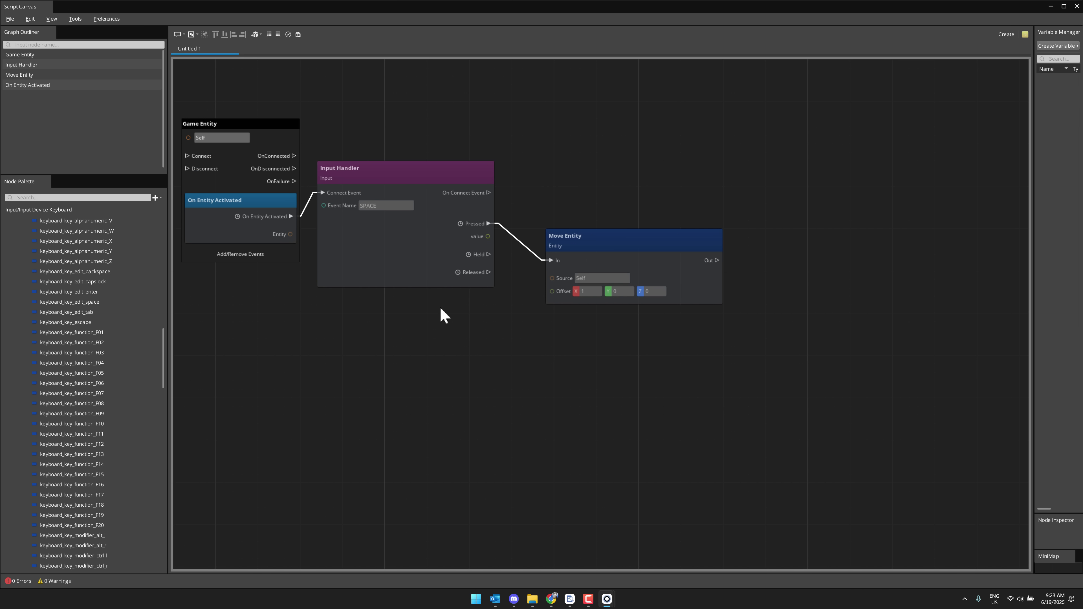
Step: Reposition the Game Entity and Move Entity nodes, then close the script graph without saving
{"action": "left_click", "coordinate": [341, 204]}
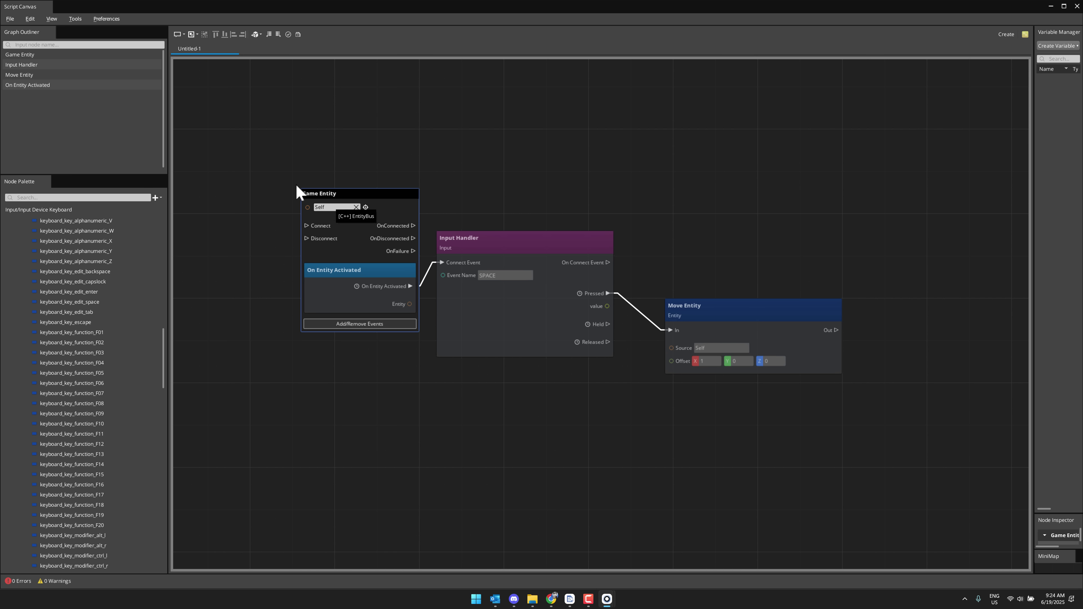
{"action": "left_click", "coordinate": [336, 195]}
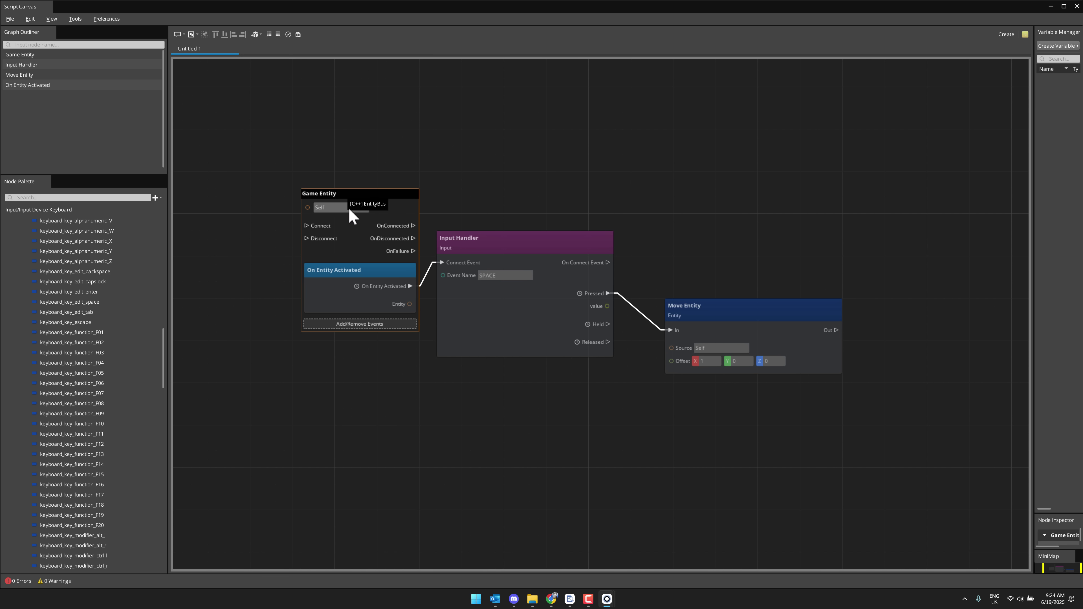
{"action": "left_click_drag", "start_coordinate": [362, 193], "coordinate": [320, 185]}
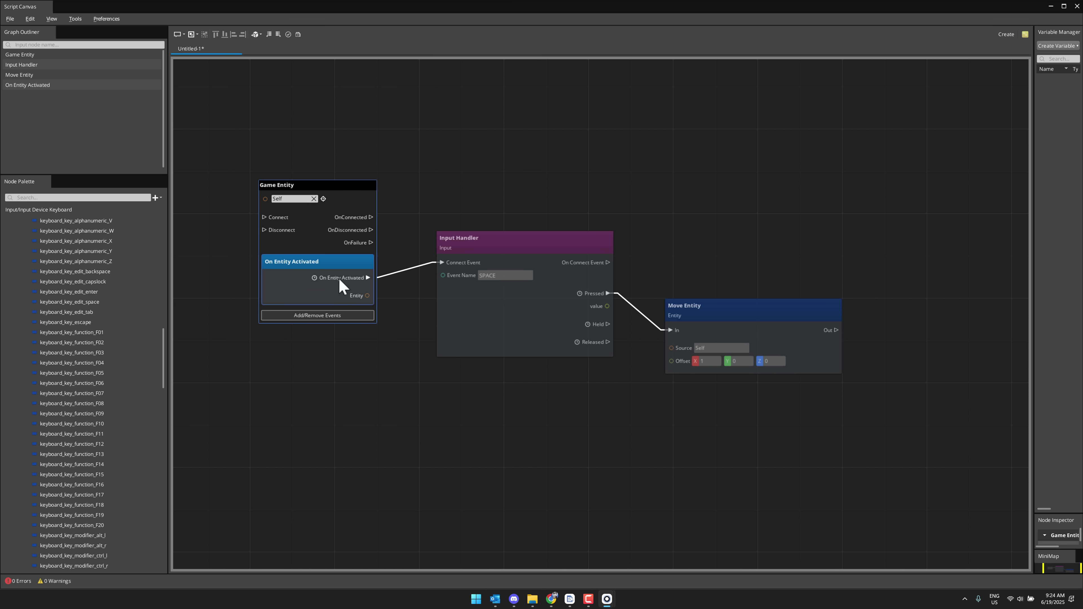
{"action": "left_click", "coordinate": [502, 245]}
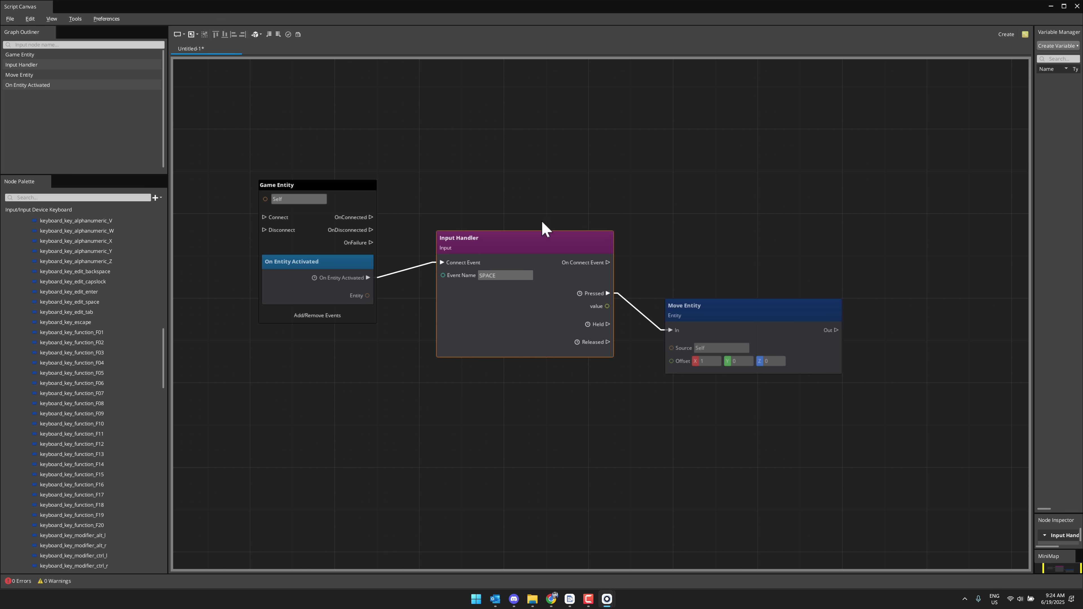
{"action": "left_click_drag", "start_coordinate": [759, 308], "coordinate": [762, 300]}
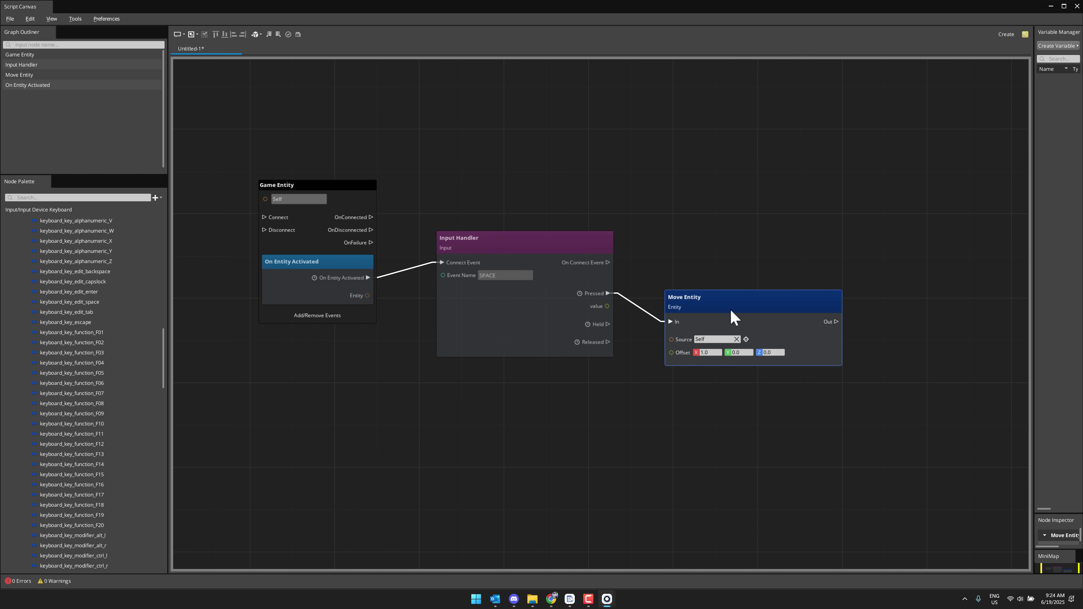
{"action": "left_click", "coordinate": [1076, 6]}
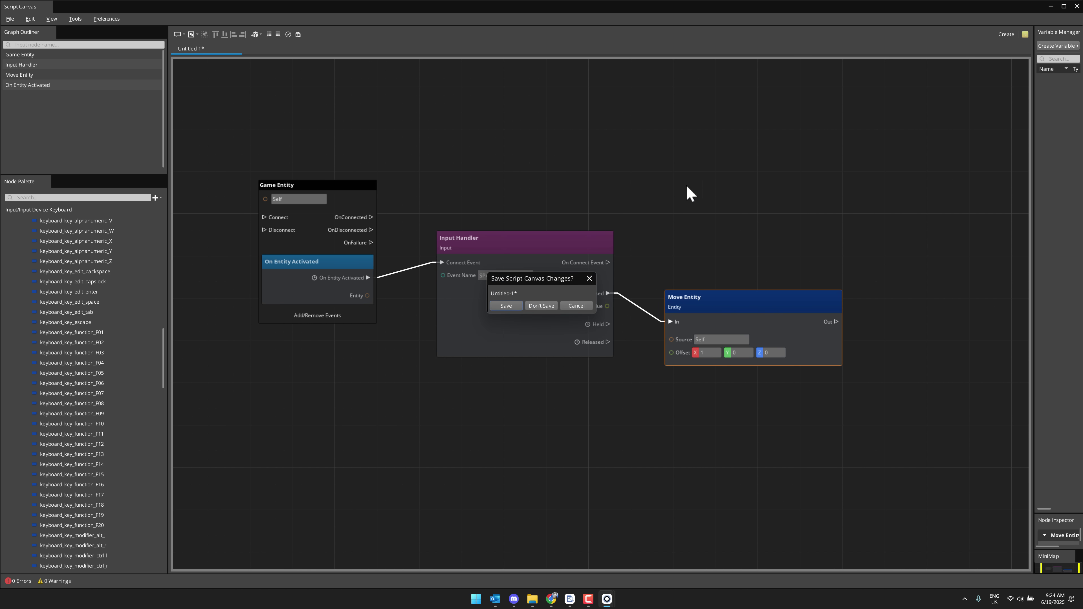
{"action": "left_click", "coordinate": [550, 306]}
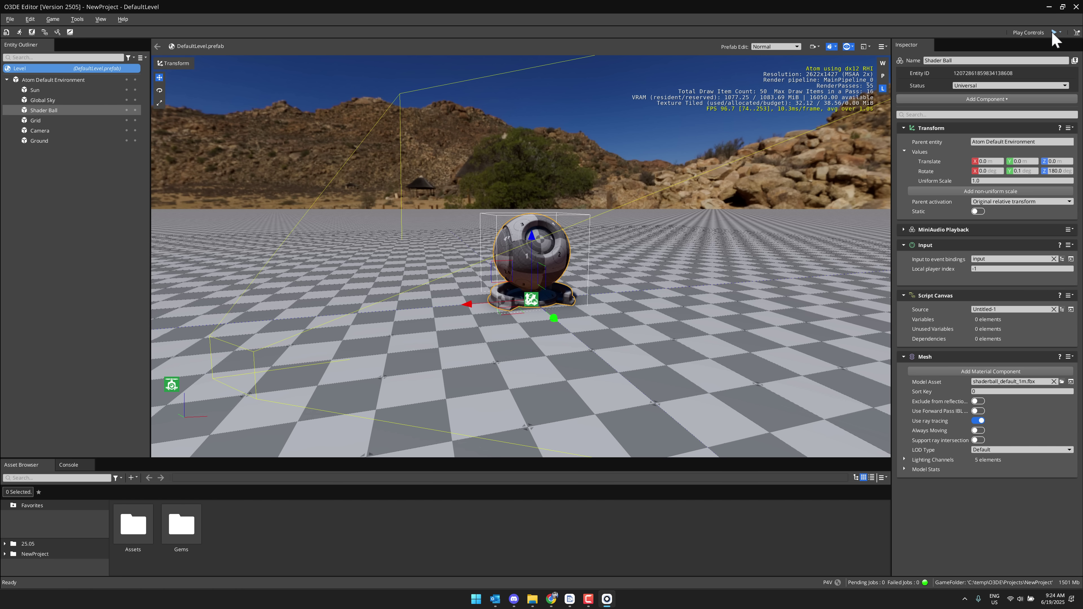
{"action": "left_click", "coordinate": [1053, 32]}
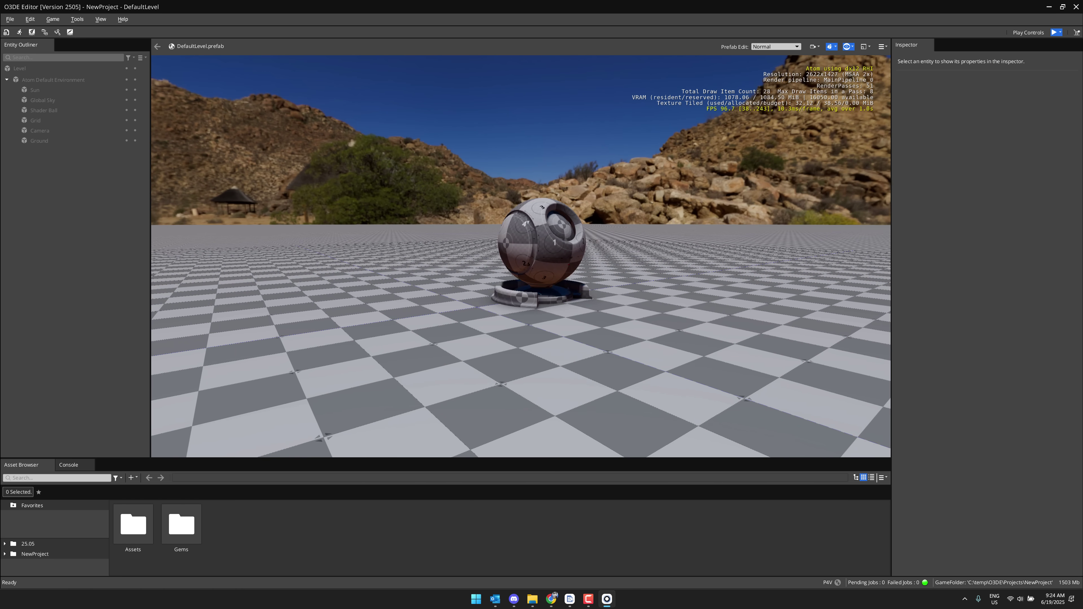
{"action": "key", "text": "s"}
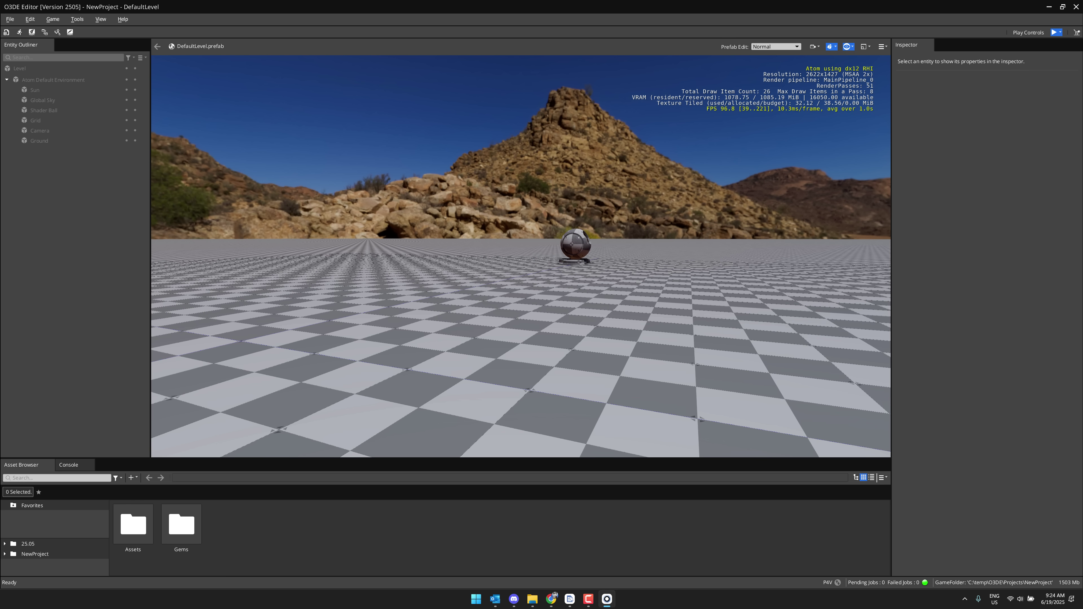
{"action": "key", "text": "s"}
{"action": "key", "text": "s"}
{"action": "key", "text": "a"}
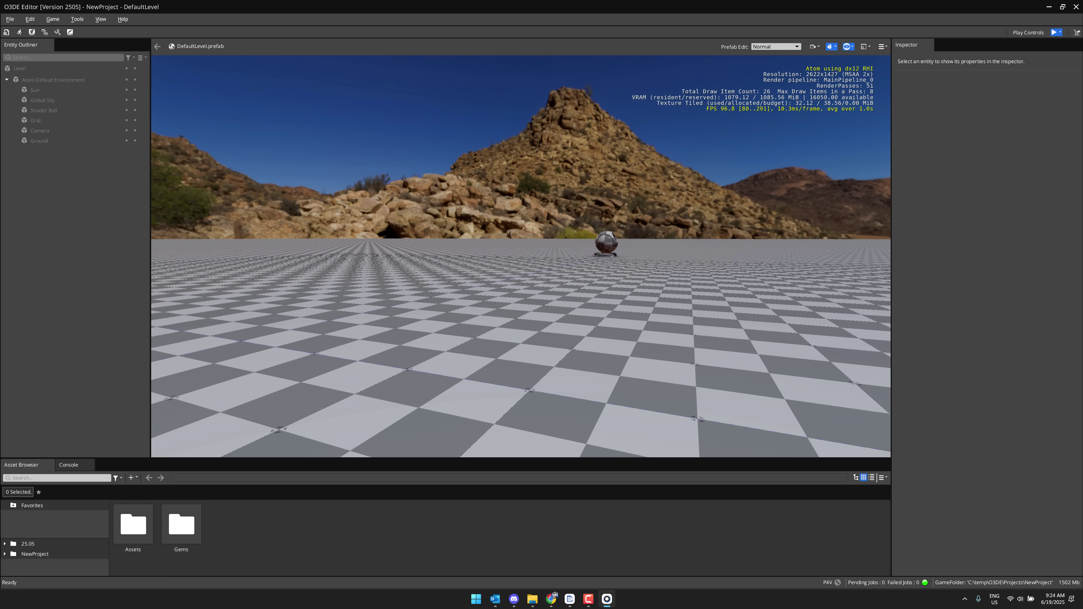
{"action": "key", "text": "Escape"}
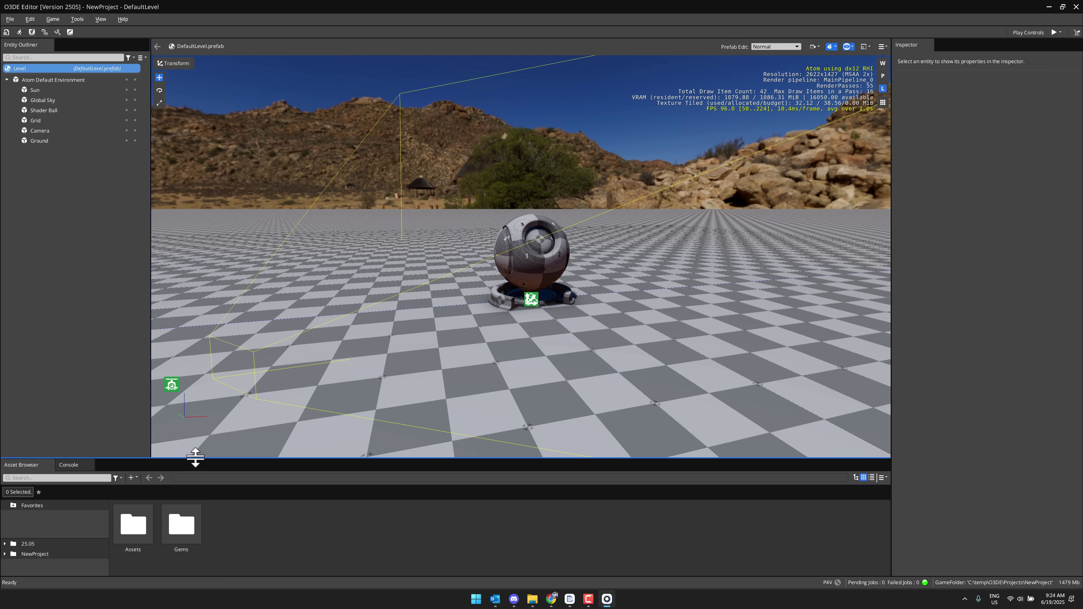
Step: Enlarge the Asset Browser and navigate 25.05 > Gems > AtomContent > Sponza
{"action": "left_click_drag", "start_coordinate": [195, 456], "coordinate": [198, 387]}
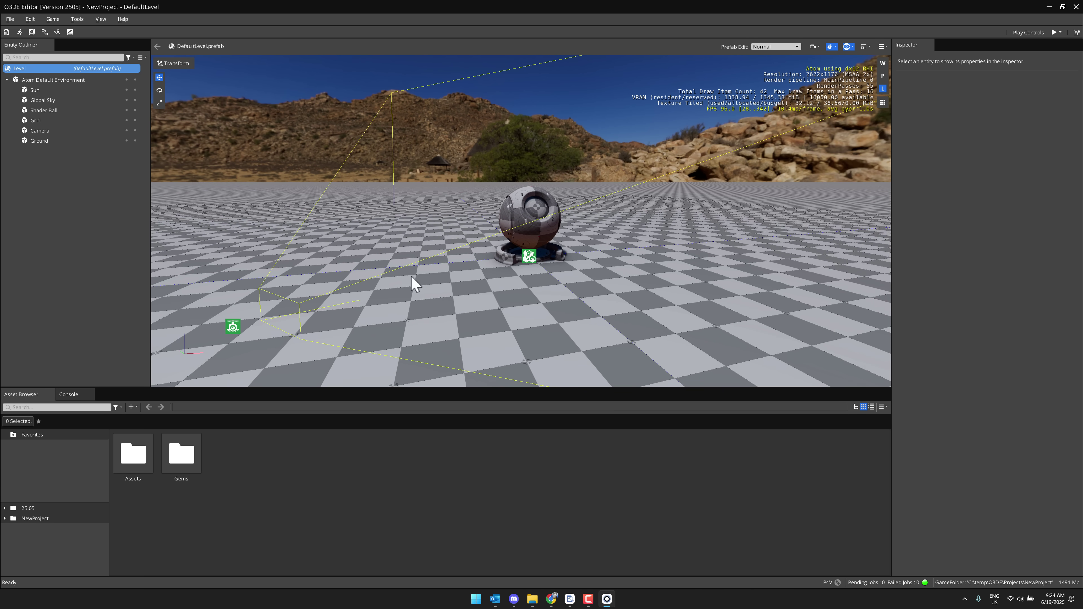
{"action": "mouse_move", "coordinate": [415, 283]}
{"action": "right_mouse_down"}
{"action": "mouse_move", "coordinate": [416, 239]}
{"action": "mouse_move", "coordinate": [418, 298]}
{"action": "mouse_move", "coordinate": [444, 288]}
{"action": "mouse_move", "coordinate": [400, 291]}
{"action": "right_mouse_up"}
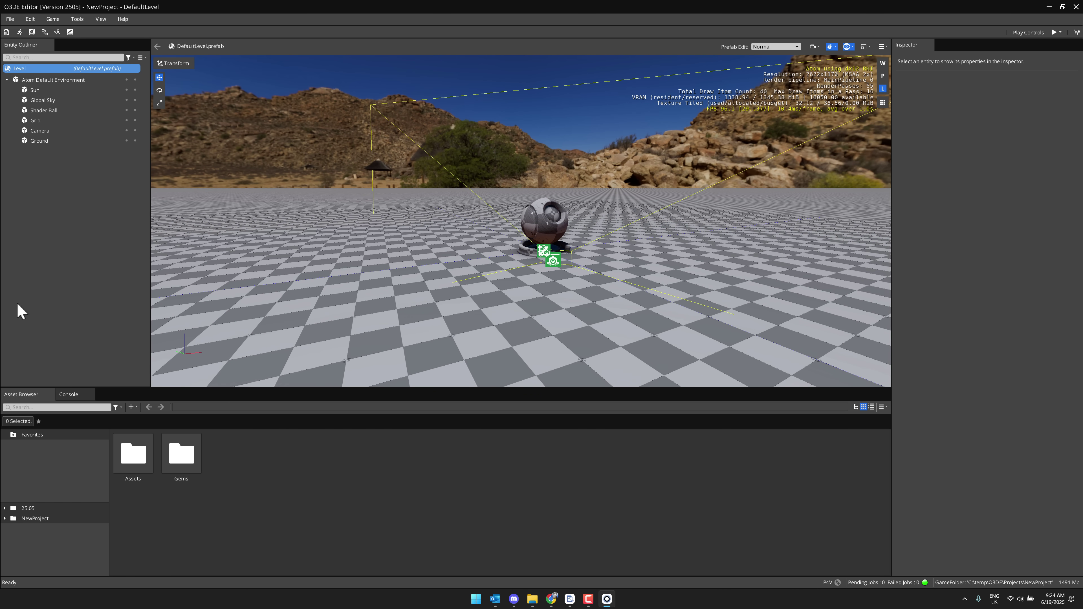
{"action": "left_click", "coordinate": [5, 508]}
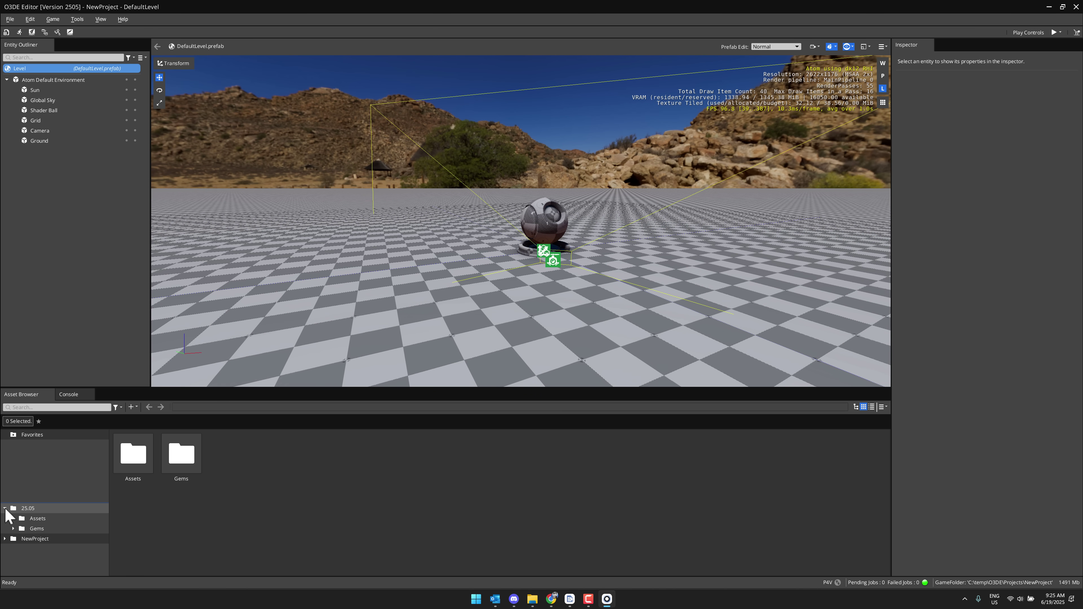
{"action": "left_click", "coordinate": [14, 529]}
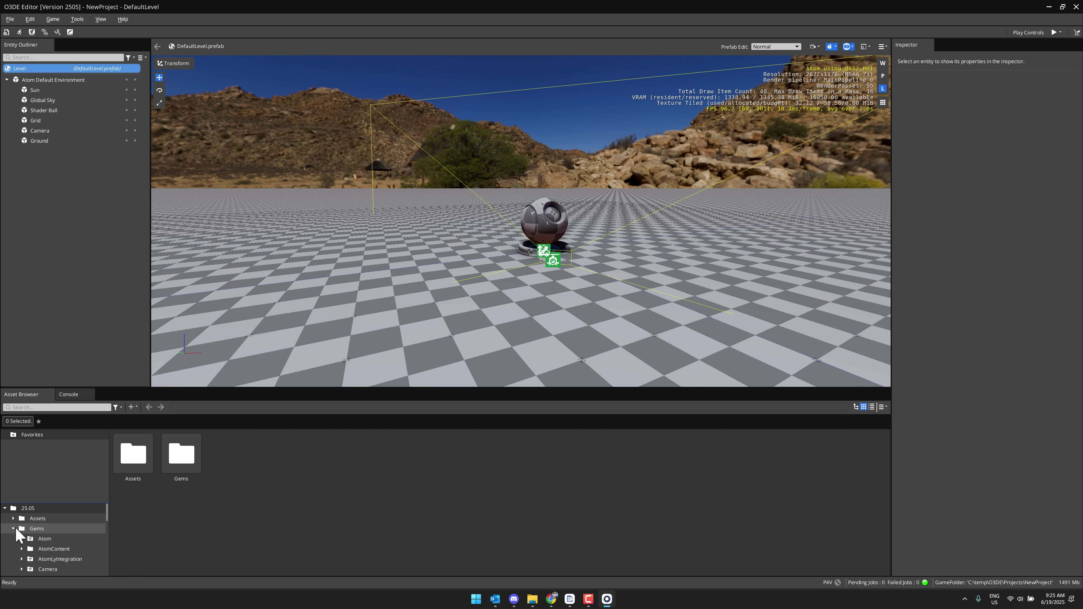
{"action": "double_click", "coordinate": [51, 550]}
{"action": "double_click", "coordinate": [175, 465]}
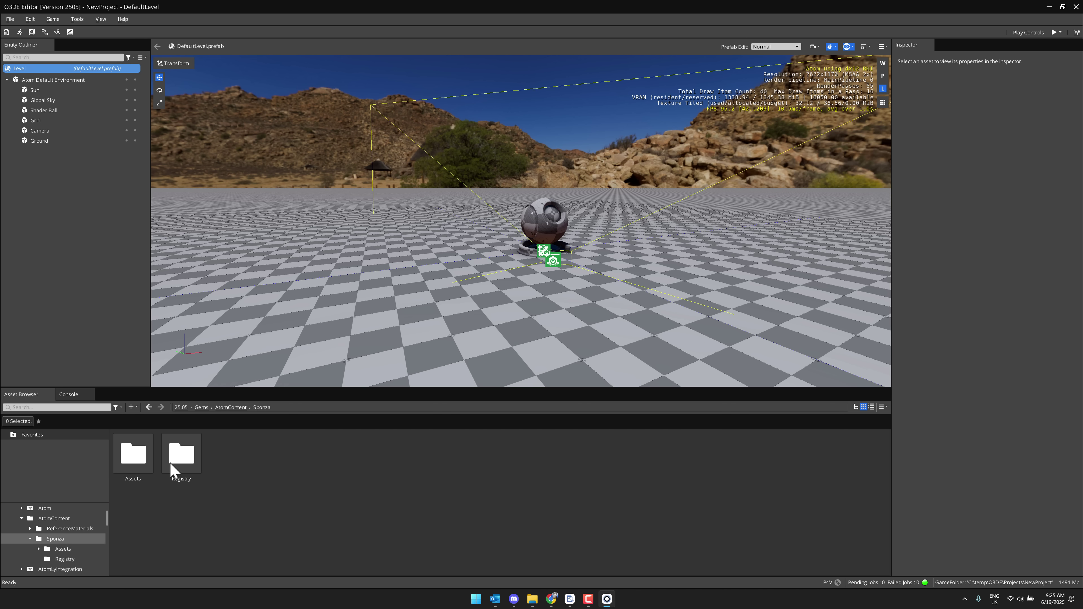
Step: Open Sponza's Assets/objects folder and drag sponza.fbx into the viewport around the shader ball
{"action": "double_click", "coordinate": [136, 466]}
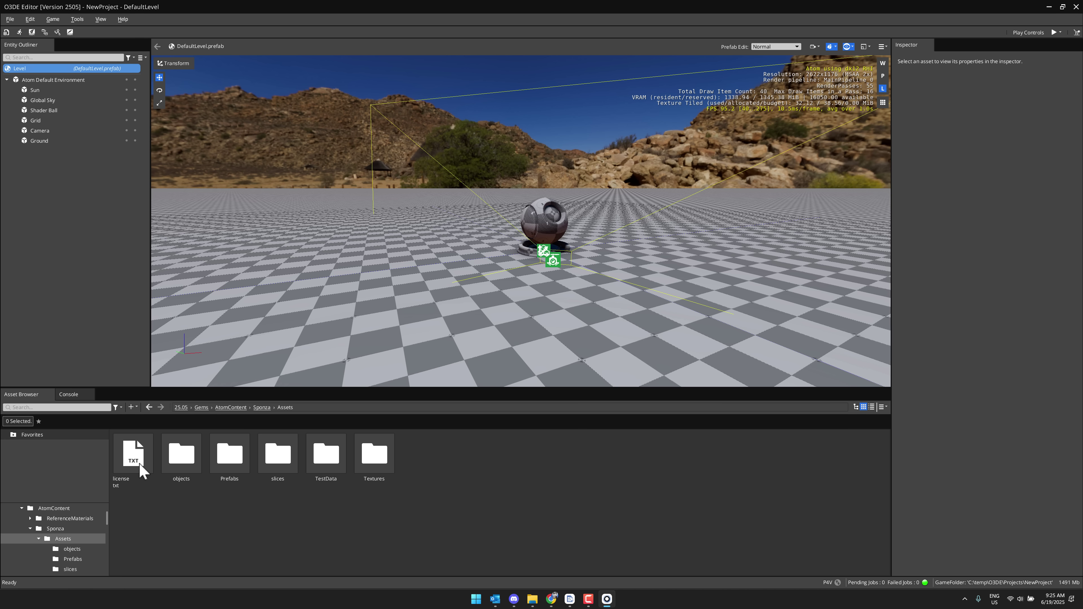
{"action": "double_click", "coordinate": [188, 458]}
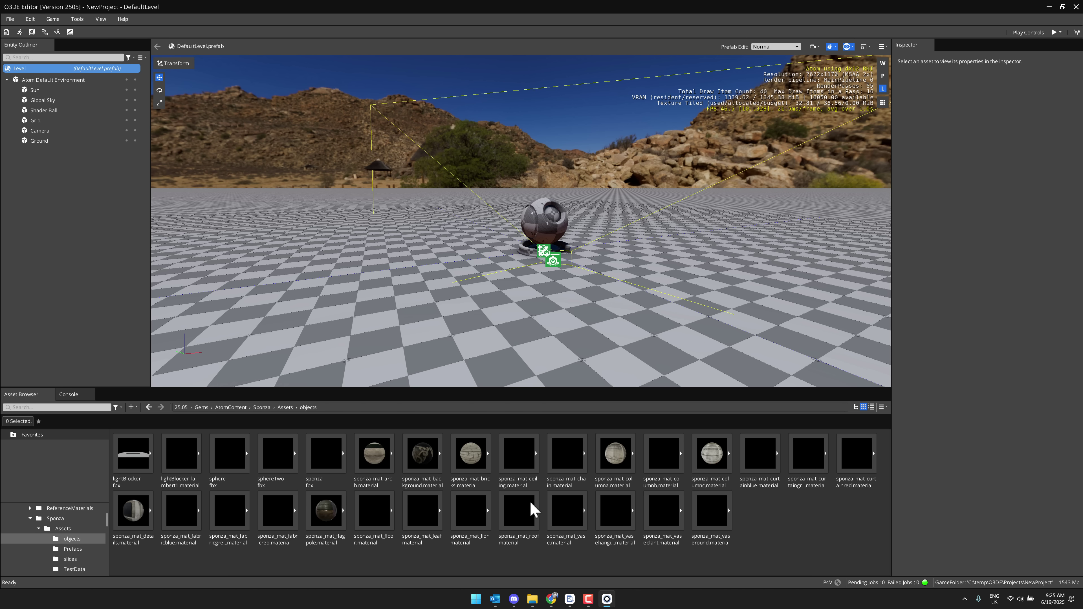
{"action": "left_click_drag", "start_coordinate": [332, 462], "coordinate": [539, 251]}
{"action": "right_click_drag", "start_coordinate": [538, 251], "coordinate": [457, 222]}
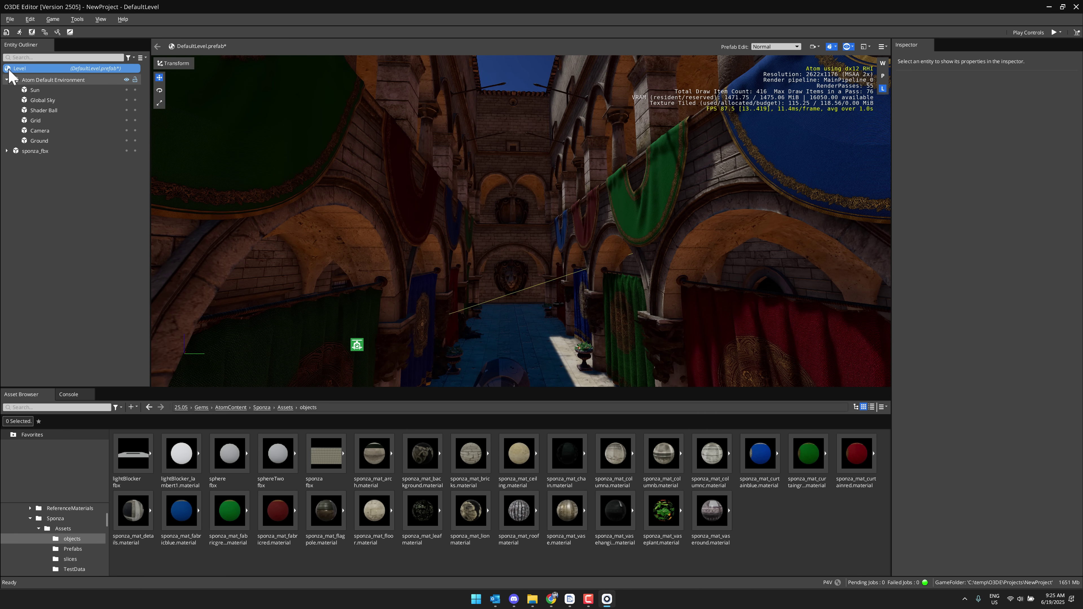
Step: Create a new entity in the level and rename it MyLight
{"action": "right_click", "coordinate": [24, 74]}
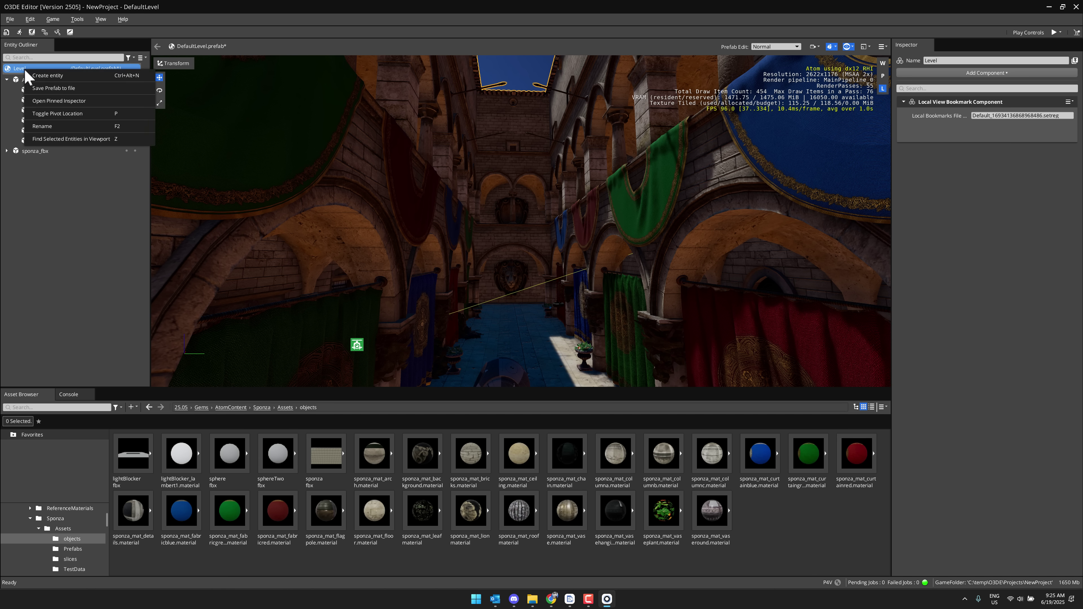
{"action": "left_click", "coordinate": [38, 81]}
{"action": "double_click", "coordinate": [35, 161]}
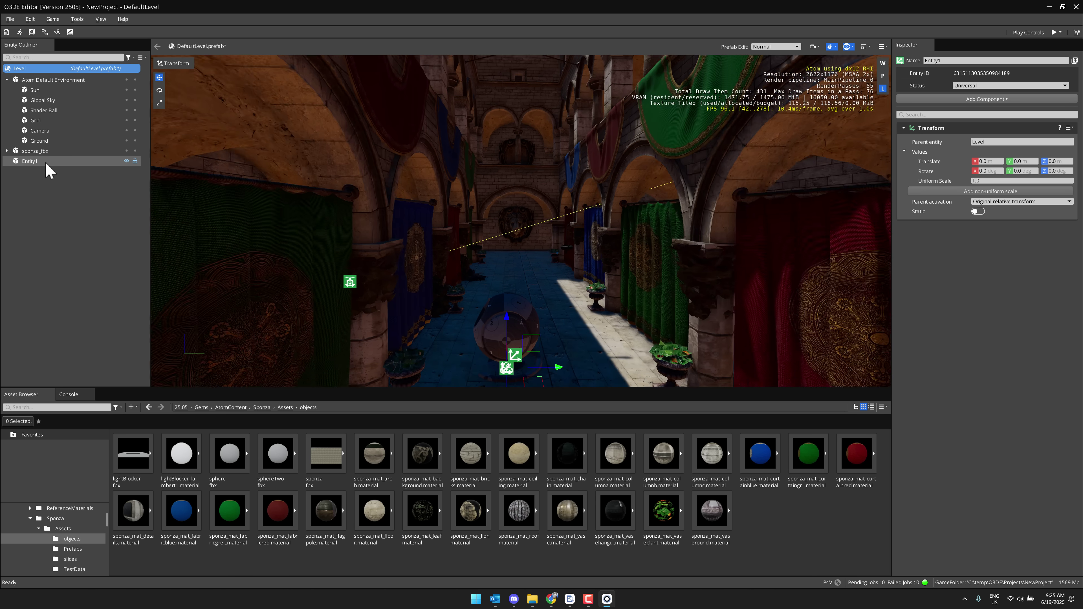
{"action": "right_click", "coordinate": [583, 252]}
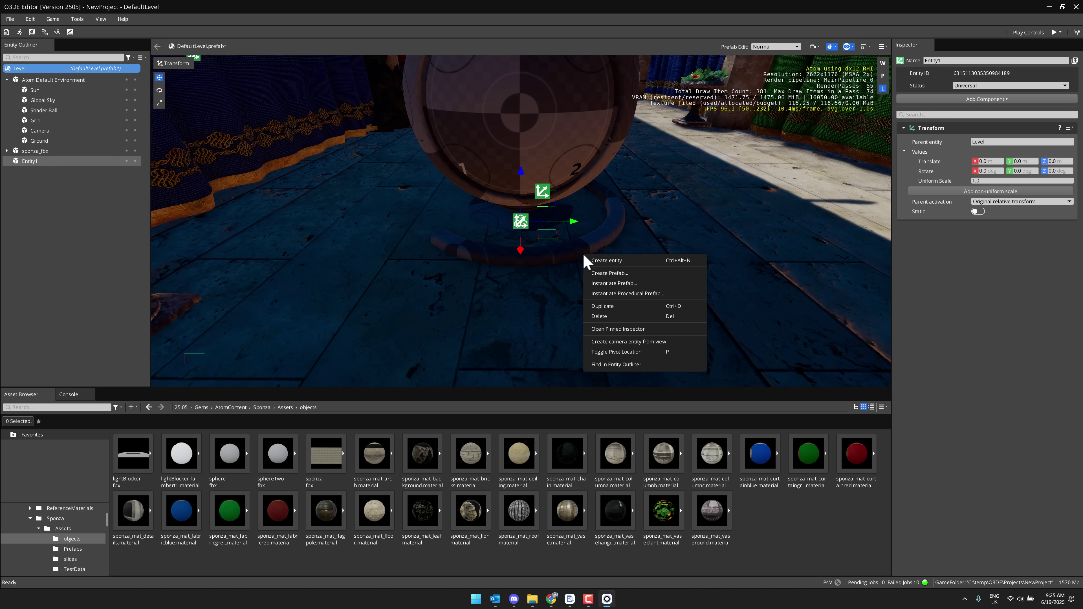
{"action": "left_click", "coordinate": [615, 204]}
{"action": "scroll", "coordinate": [612, 201], "scroll_direction": "down", "scroll_amount": 5}
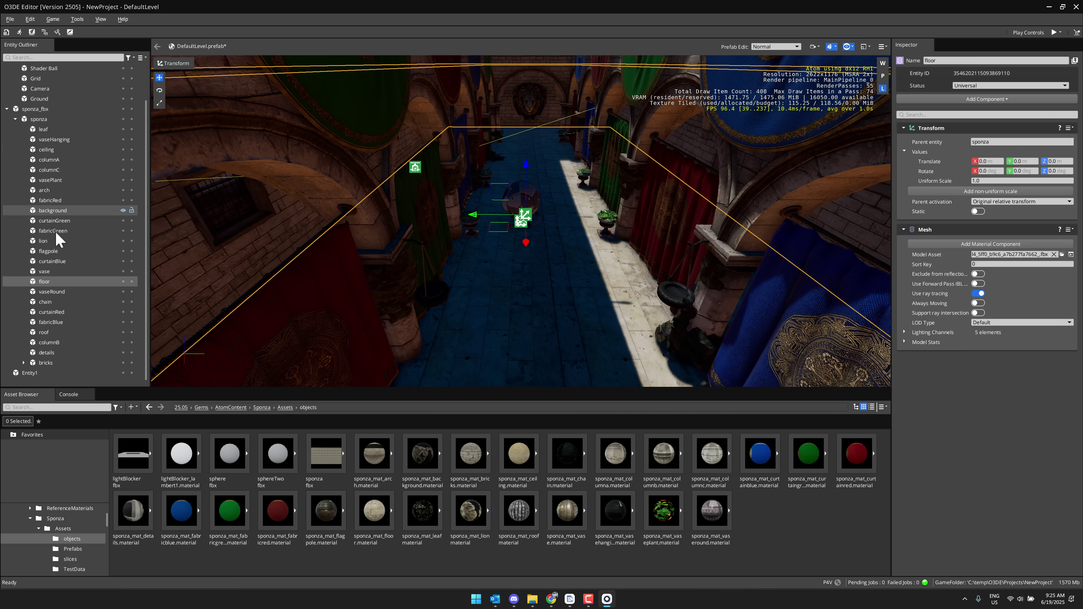
{"action": "left_click", "coordinate": [30, 373]}
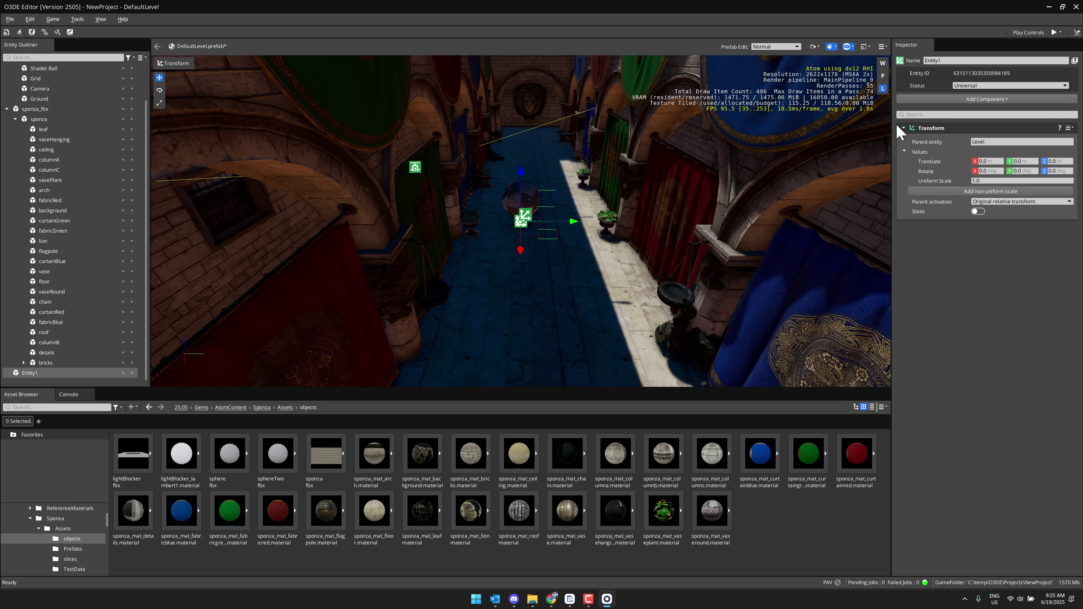
{"action": "double_click", "coordinate": [960, 60]}
{"action": "type", "text": "MyLight"}
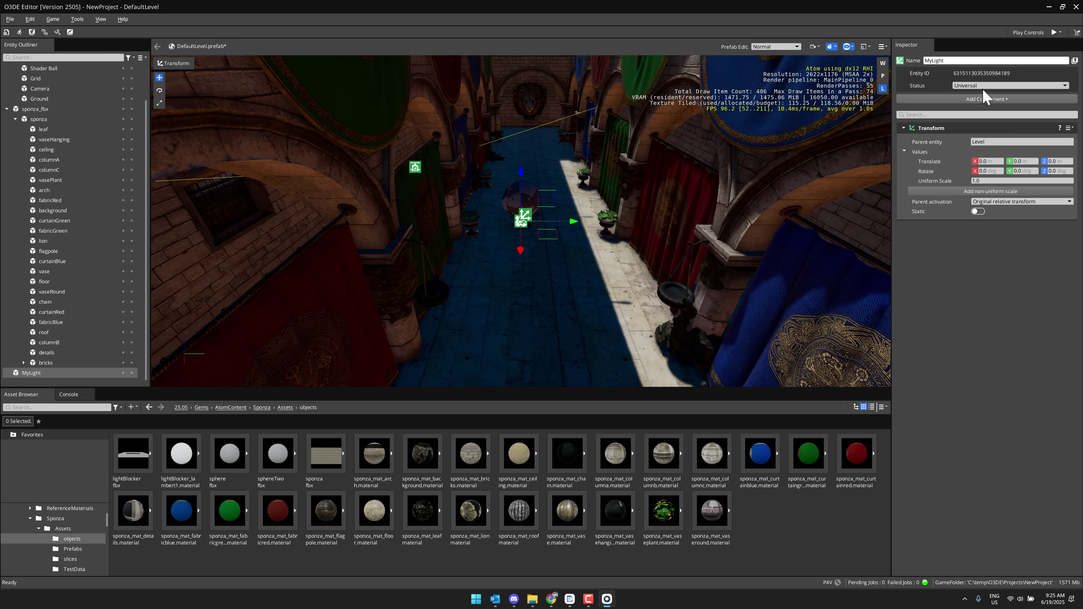
Step: Add a Point (sphere) Light to MyLight, raise it to Z 2.561, intensity 550 lumens
{"action": "left_click", "coordinate": [991, 99]}
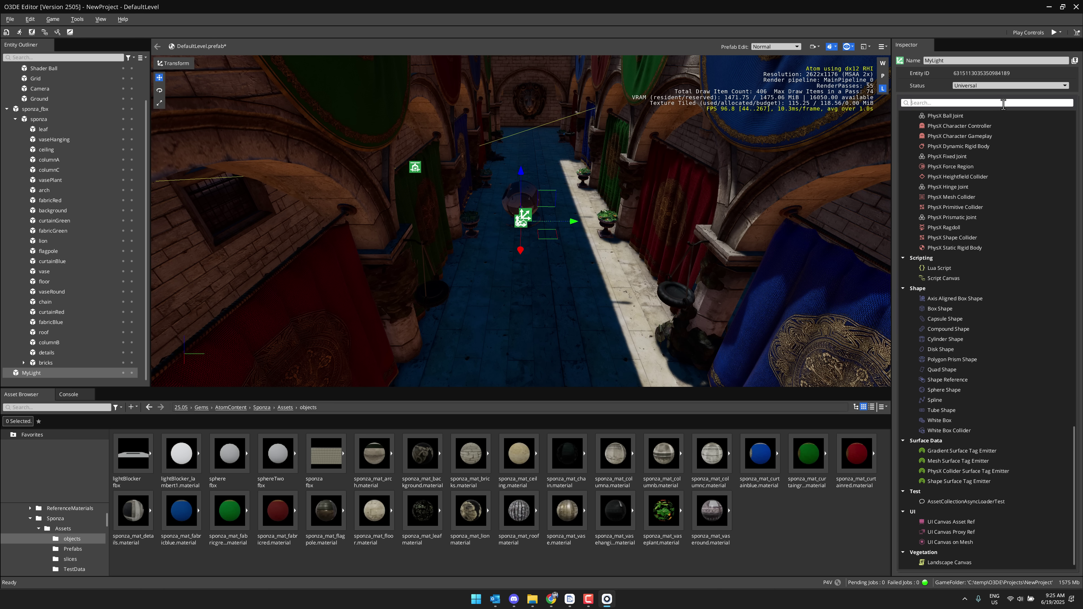
{"action": "type", "text": "light"}
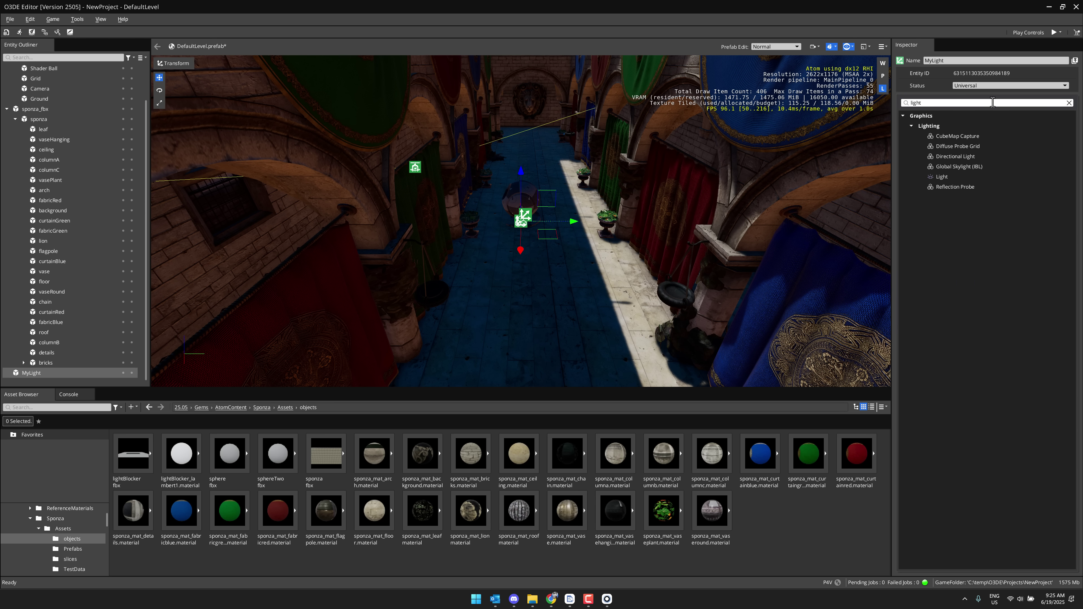
{"action": "left_click", "coordinate": [943, 177]}
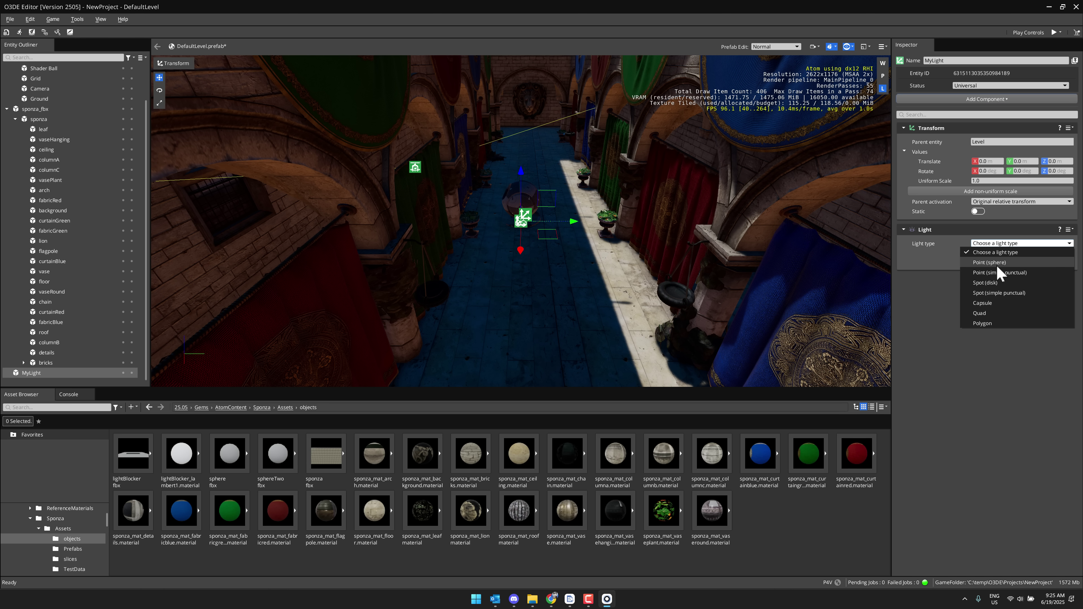
{"action": "left_click", "coordinate": [990, 262]}
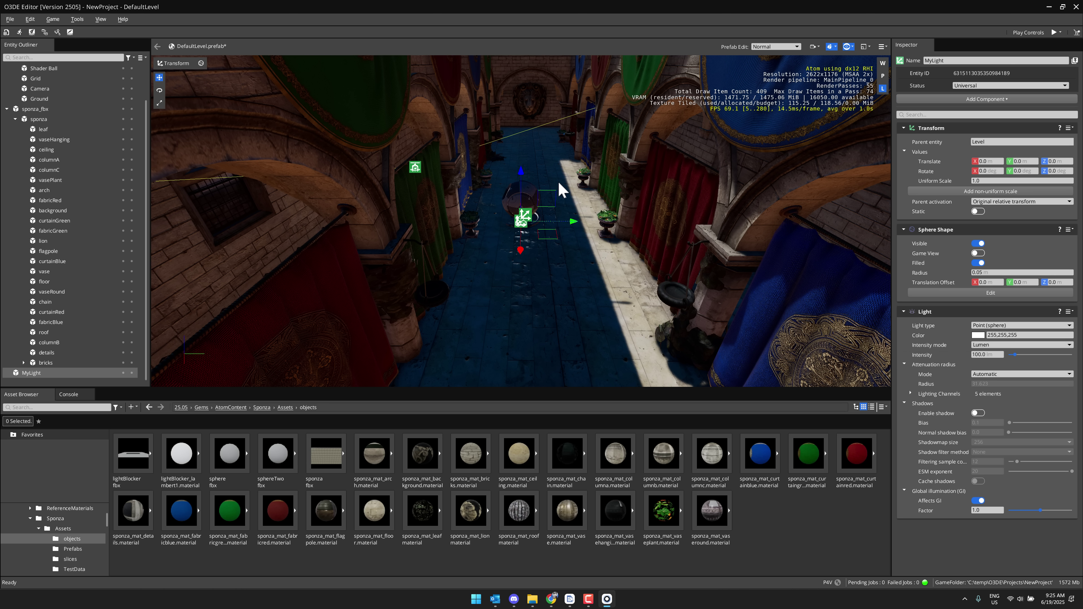
{"action": "left_click_drag", "start_coordinate": [521, 175], "coordinate": [525, 71]}
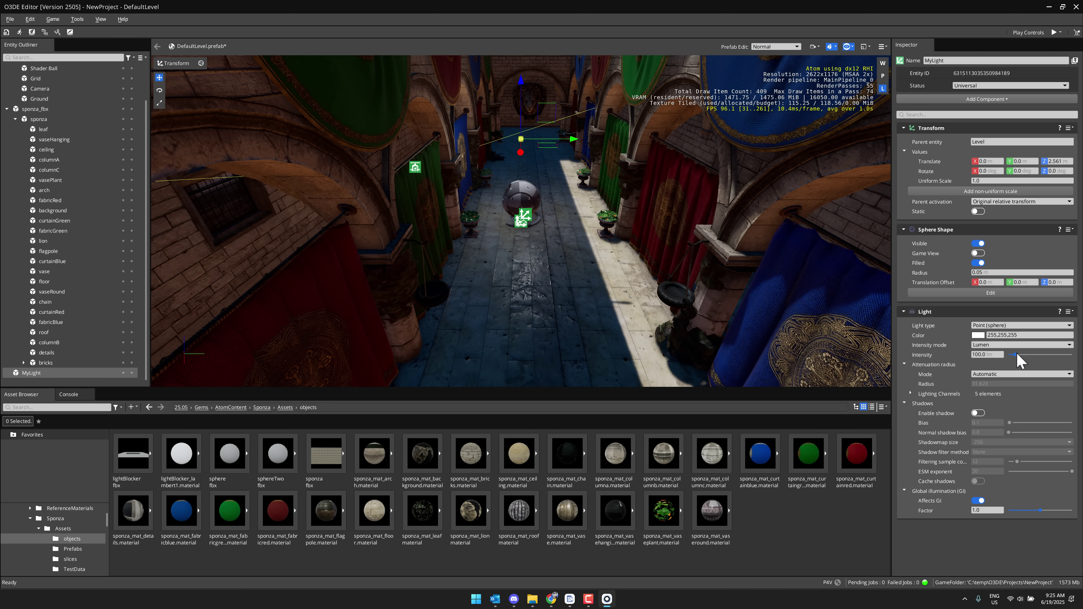
{"action": "left_click_drag", "start_coordinate": [1017, 354], "coordinate": [1044, 354]}
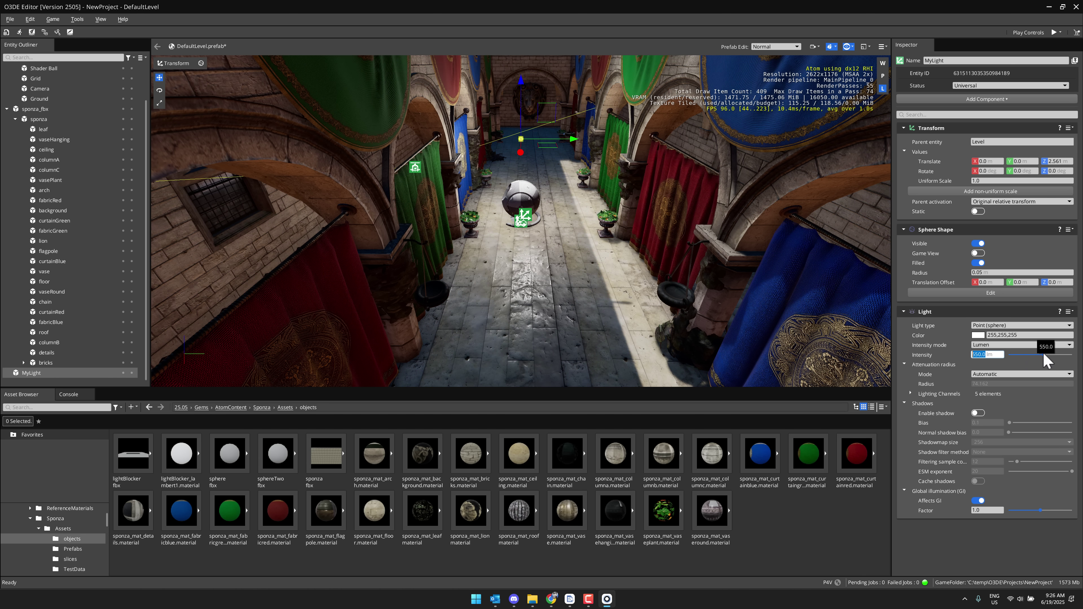
Step: Enable shadows on MyLight, set intensity to 510 lumens, and turn the camera toward the shader ball
{"action": "left_click", "coordinate": [978, 413]}
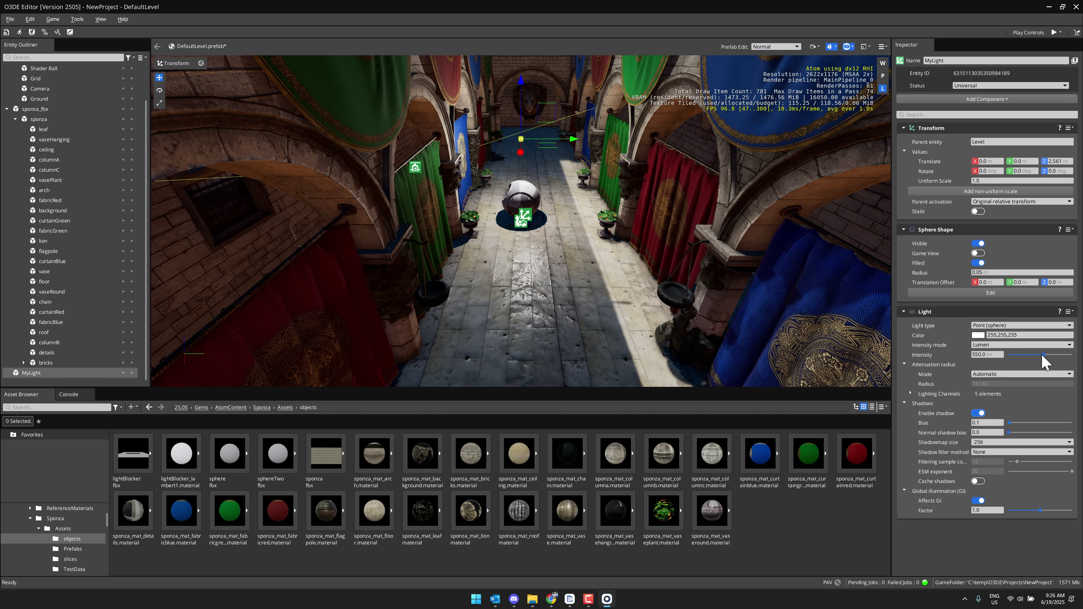
{"action": "left_click_drag", "start_coordinate": [1044, 354], "coordinate": [1041, 354]}
{"action": "right_click_drag", "start_coordinate": [521, 223], "coordinate": [576, 270]}
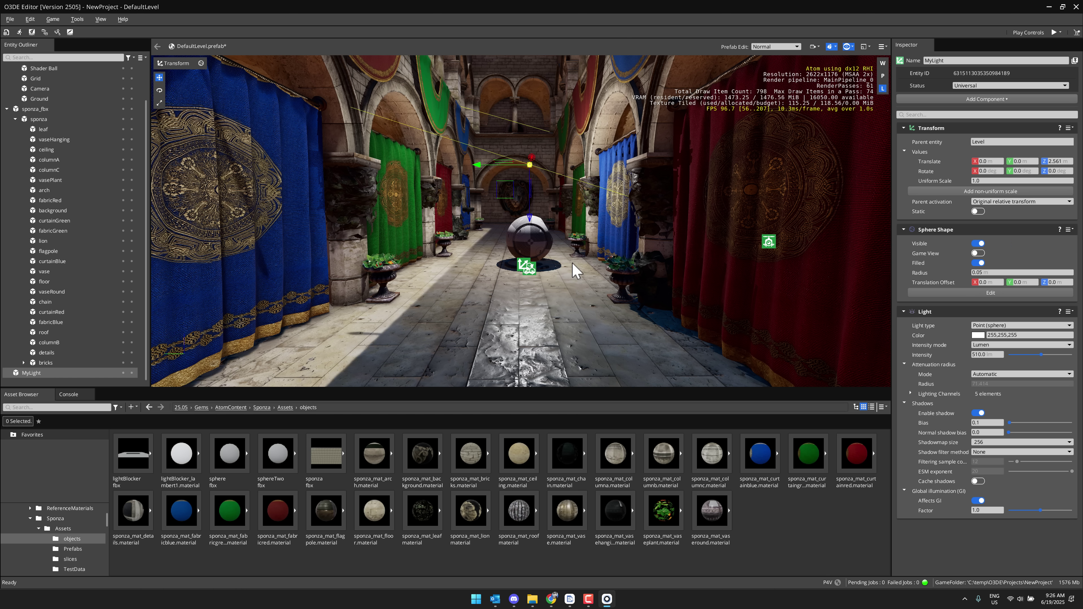
{"action": "mouse_move", "coordinate": [614, 306]}
{"action": "right_mouse_down"}
{"action": "mouse_move", "coordinate": [585, 272]}
{"action": "mouse_move", "coordinate": [576, 202]}
{"action": "mouse_move", "coordinate": [600, 295]}
{"action": "right_mouse_up"}
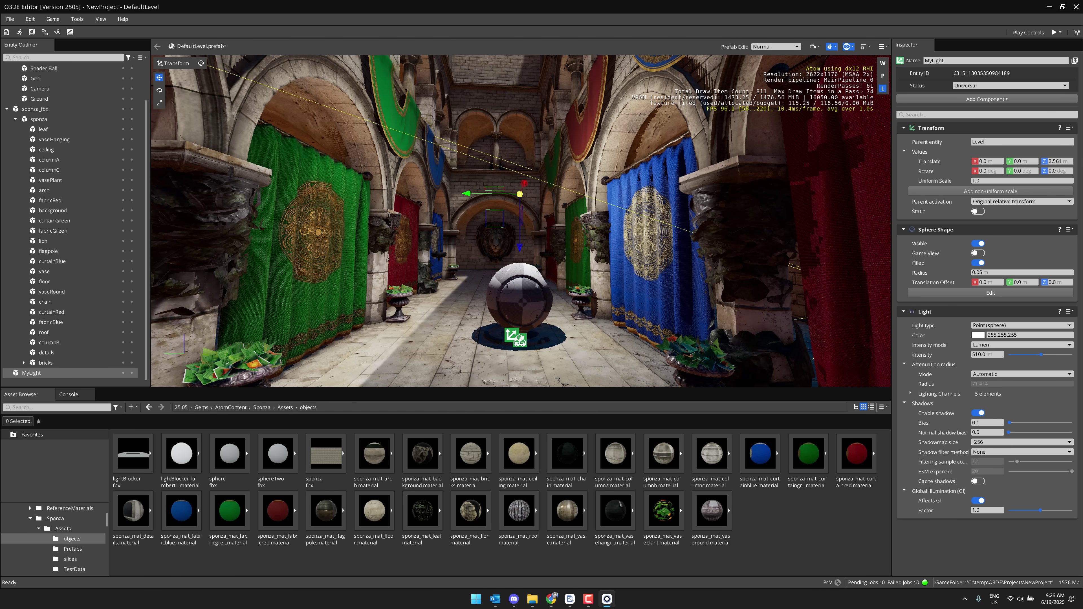
Step: Bring up Chrome's O3DE 25.05.0 download page and scroll through its version updates
{"action": "left_click", "coordinate": [551, 599]}
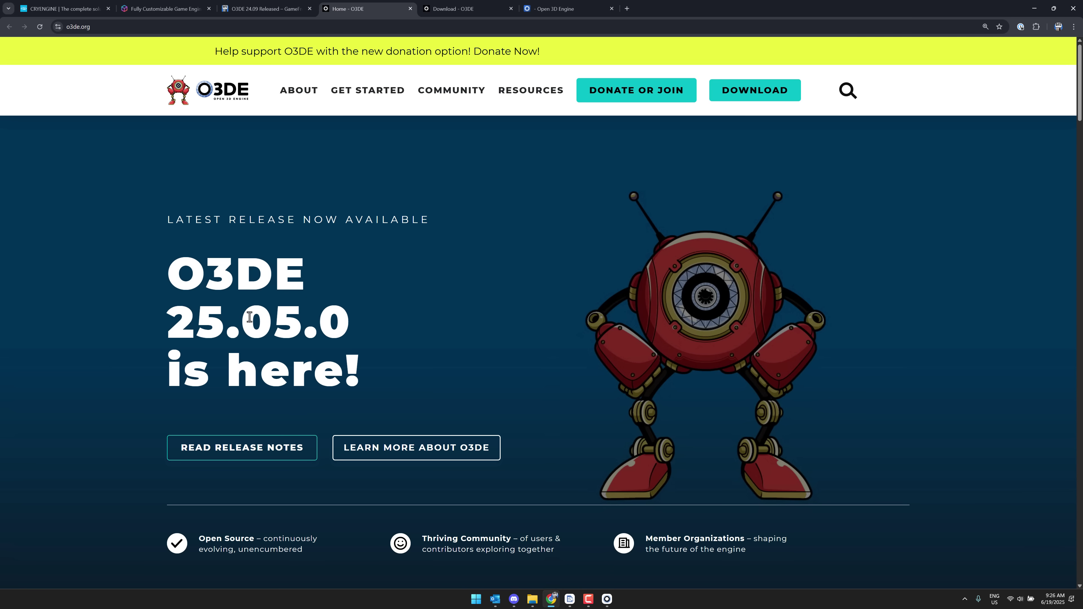
{"action": "key", "text": "ctrl+Tab"}
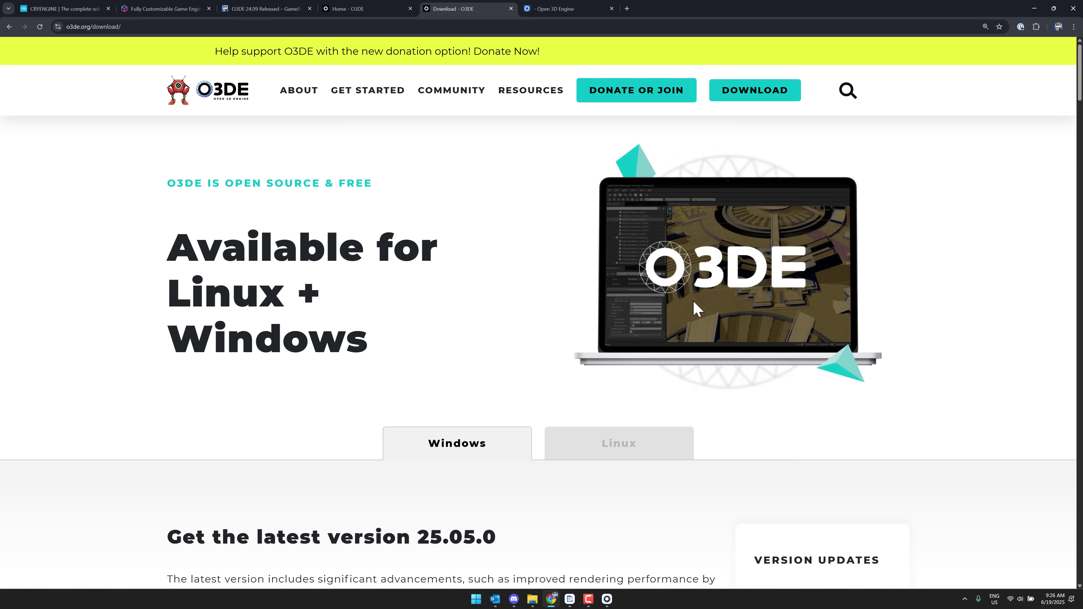
{"action": "scroll", "coordinate": [779, 305], "scroll_direction": "down", "scroll_amount": 6}
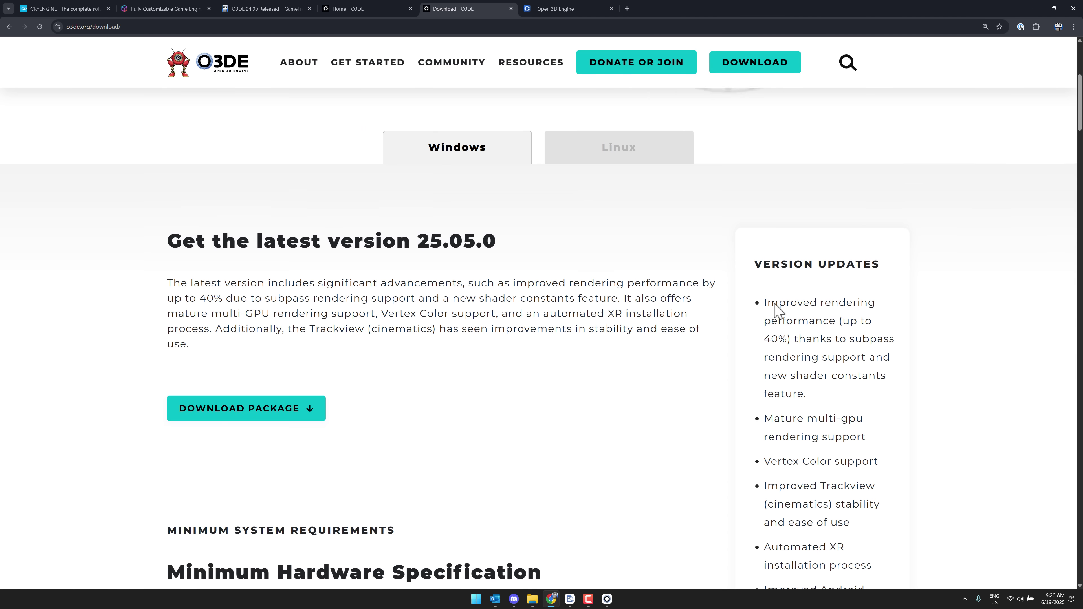
{"action": "scroll", "coordinate": [776, 304], "scroll_direction": "down", "scroll_amount": 3}
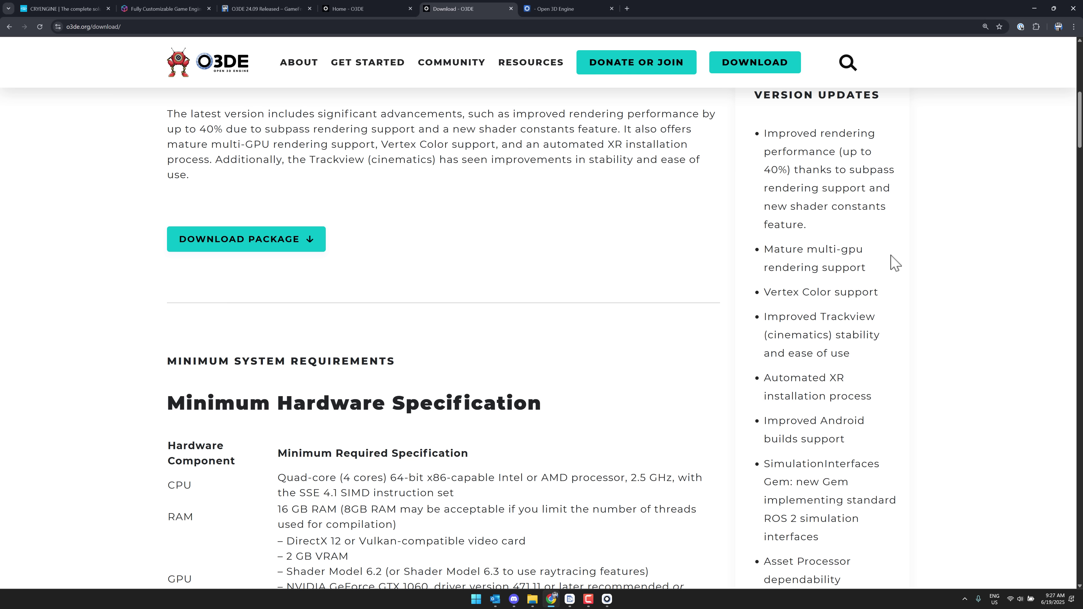
{"action": "scroll", "coordinate": [887, 256], "scroll_direction": "down", "scroll_amount": 2}
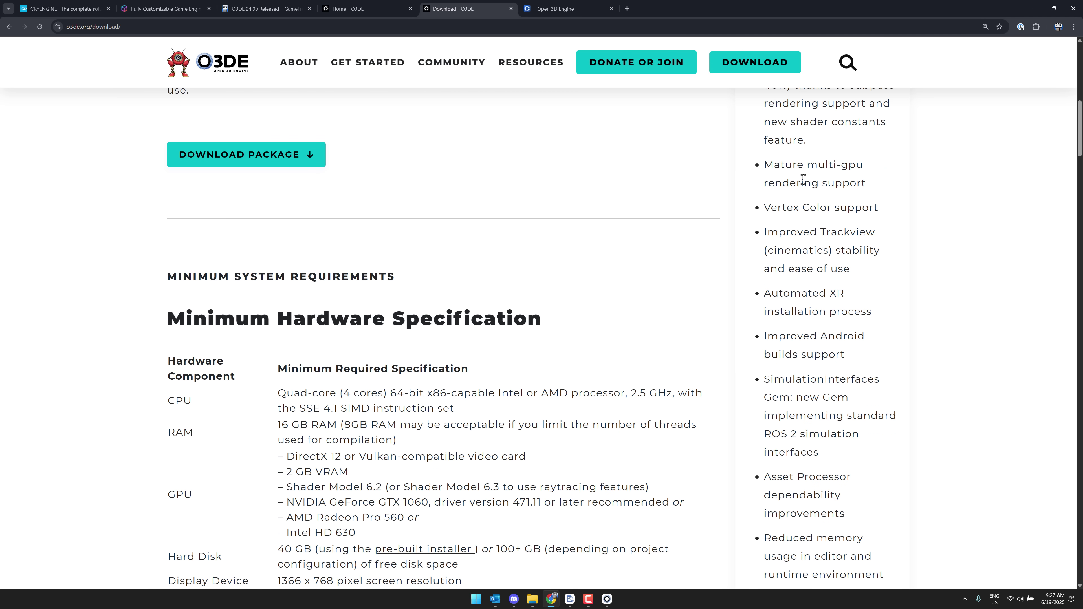
{"action": "scroll", "coordinate": [770, 167], "scroll_direction": "down", "scroll_amount": 1}
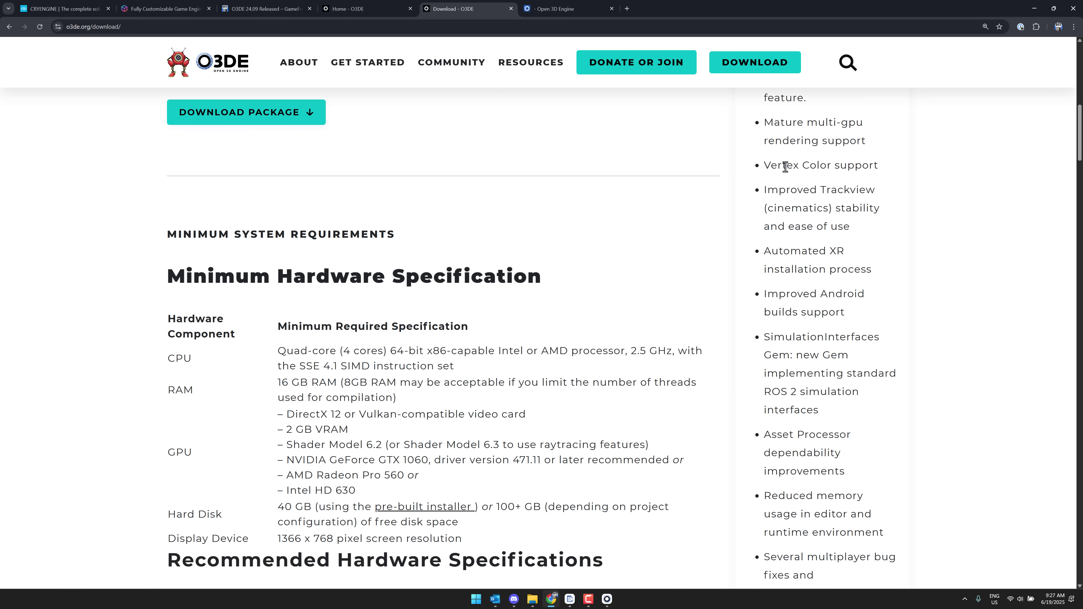
{"action": "scroll", "coordinate": [771, 165], "scroll_direction": "down", "scroll_amount": 1}
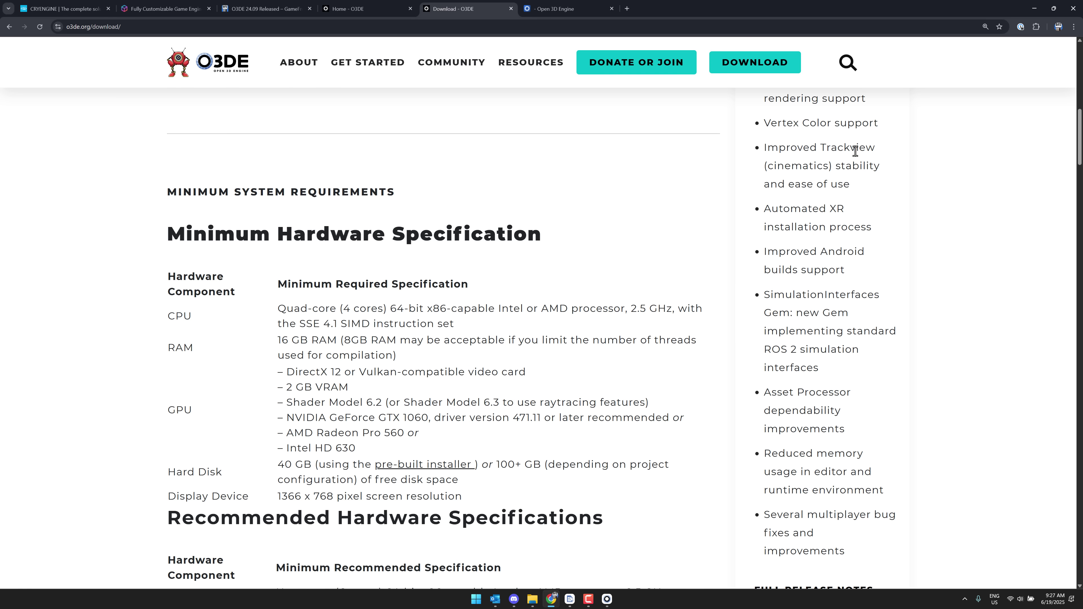
{"action": "scroll", "coordinate": [1054, 226], "scroll_direction": "down", "scroll_amount": 1}
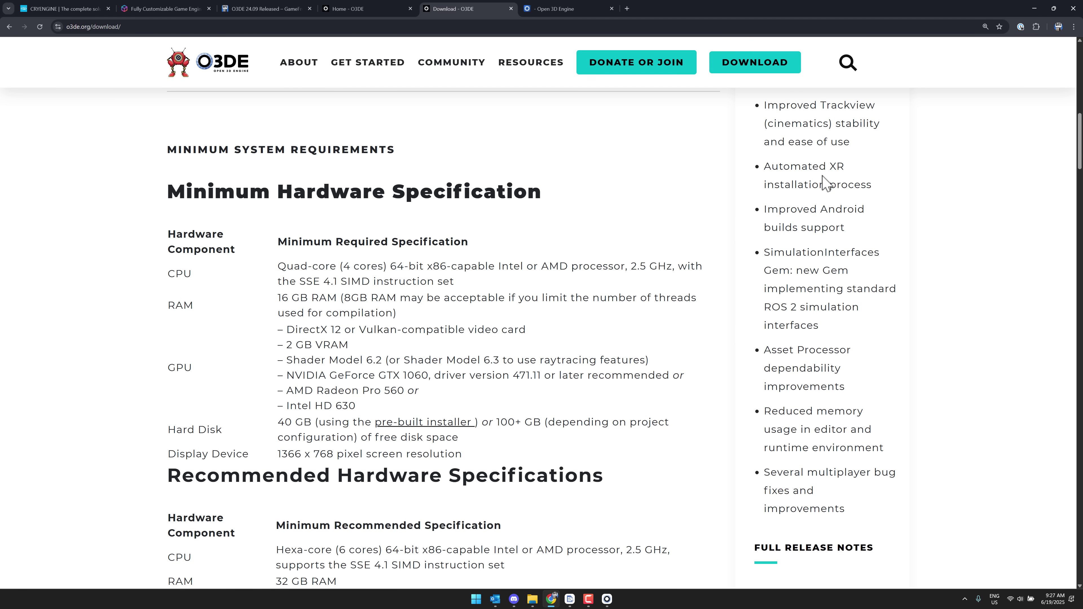
{"action": "scroll", "coordinate": [928, 255], "scroll_direction": "down", "scroll_amount": 1}
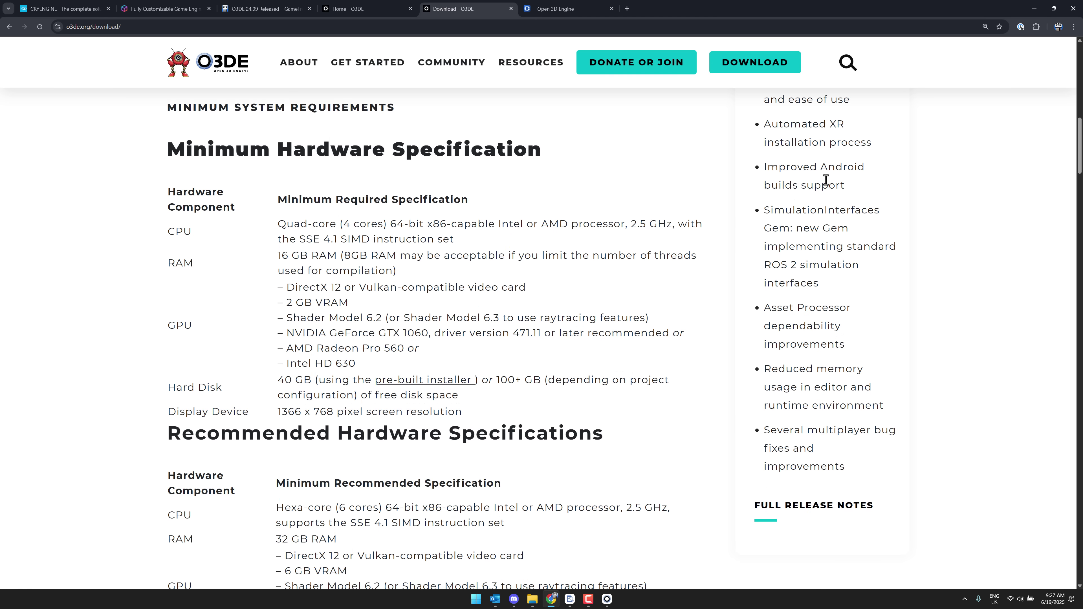
{"action": "scroll", "coordinate": [796, 214], "scroll_direction": "down", "scroll_amount": 1}
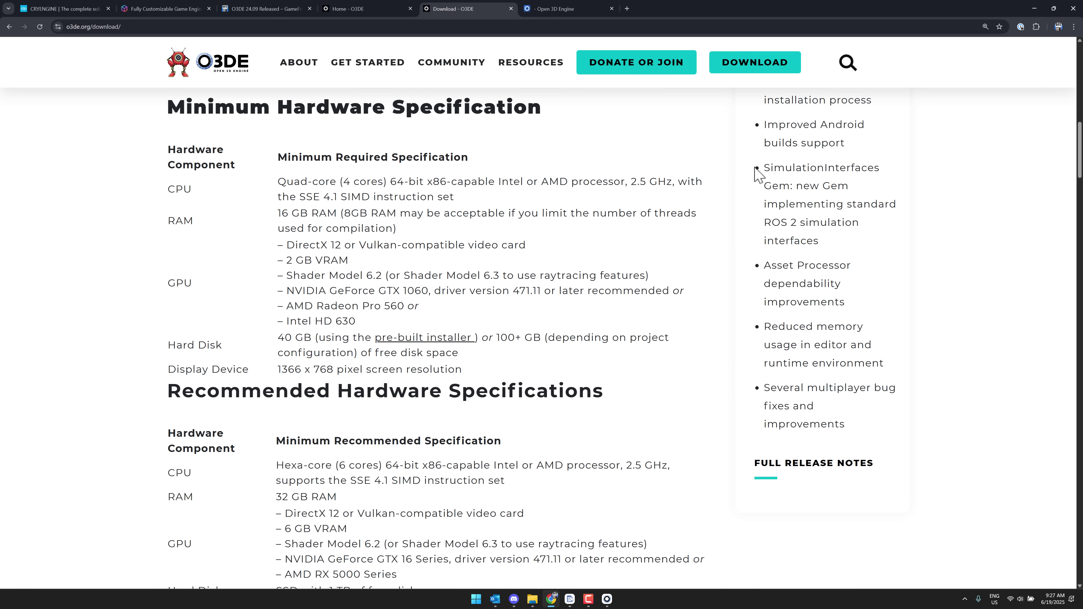
Step: Highlight the reduced memory usage update, then return to the Editor's atrium view
{"action": "left_click_drag", "start_coordinate": [757, 174], "coordinate": [909, 252]}
{"action": "left_click", "coordinate": [912, 255]}
{"action": "scroll", "coordinate": [922, 266], "scroll_direction": "down", "scroll_amount": 2}
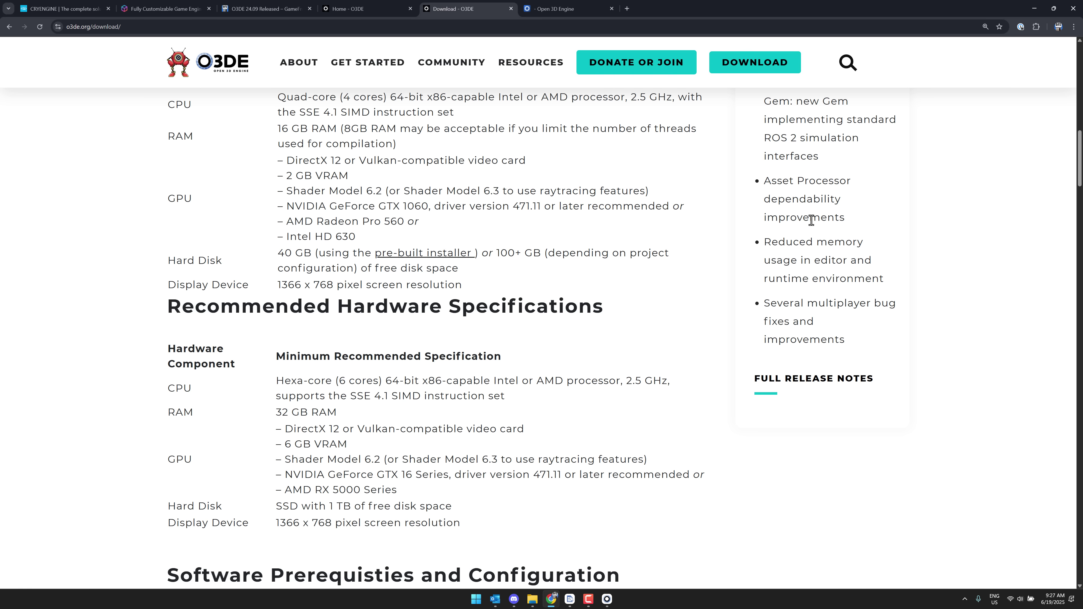
{"action": "left_click_drag", "start_coordinate": [764, 242], "coordinate": [901, 268]}
{"action": "left_click", "coordinate": [903, 273]}
{"action": "key", "text": "alt+Tab"}
{"action": "right_click_drag", "start_coordinate": [478, 284], "coordinate": [495, 307]}
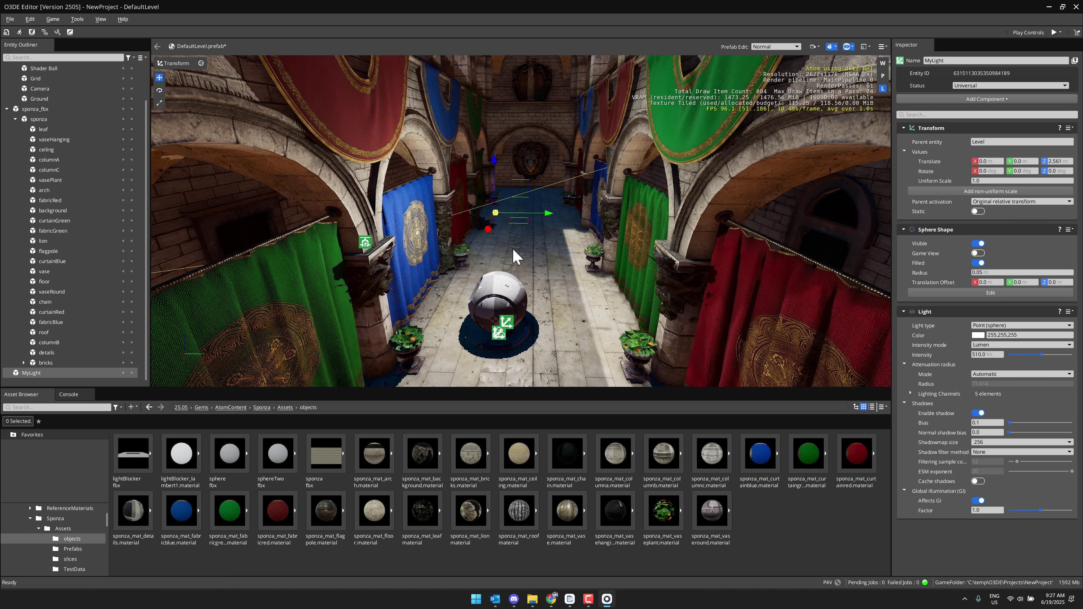
Step: Give MyLight a shadow bias of 3.4 and a 1024 shadowmap size, then return to Chrome
{"action": "right_click_drag", "start_coordinate": [518, 260], "coordinate": [444, 290]}
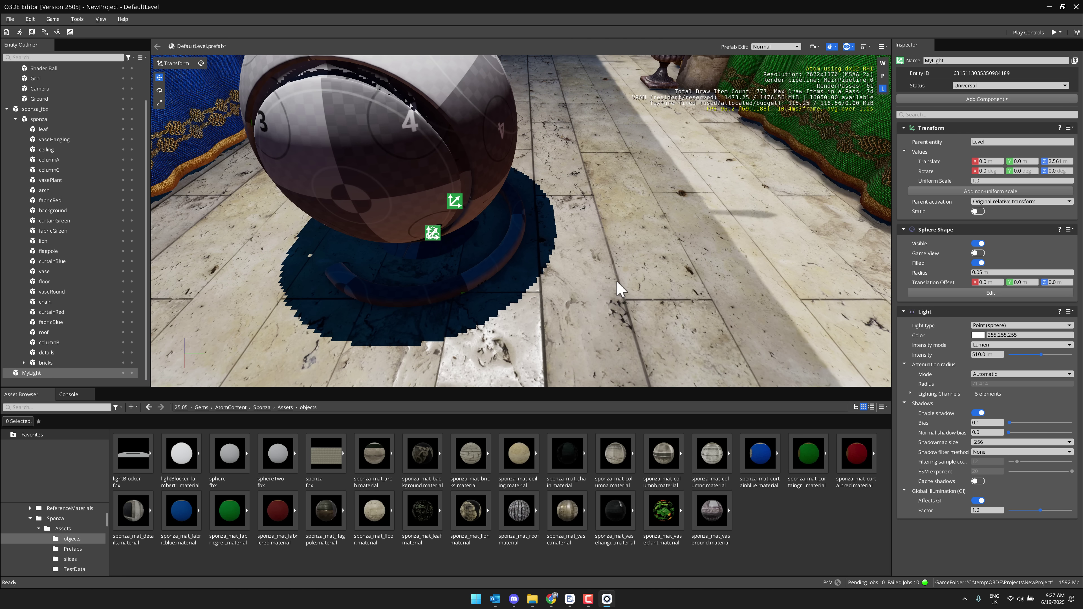
{"action": "left_click_drag", "start_coordinate": [1010, 422], "coordinate": [1030, 305]}
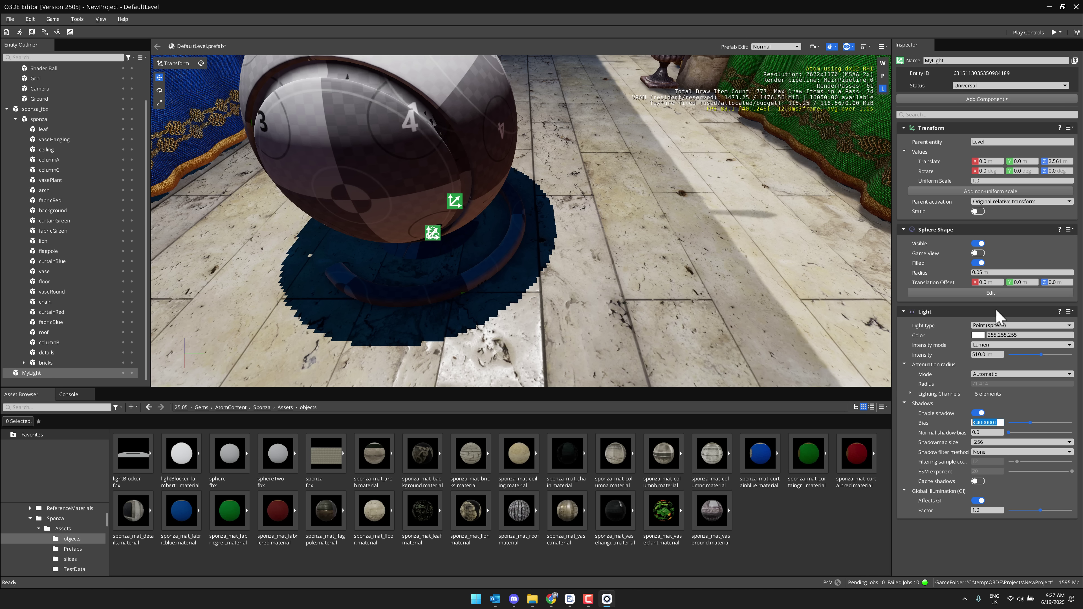
{"action": "left_click", "coordinate": [1000, 442]}
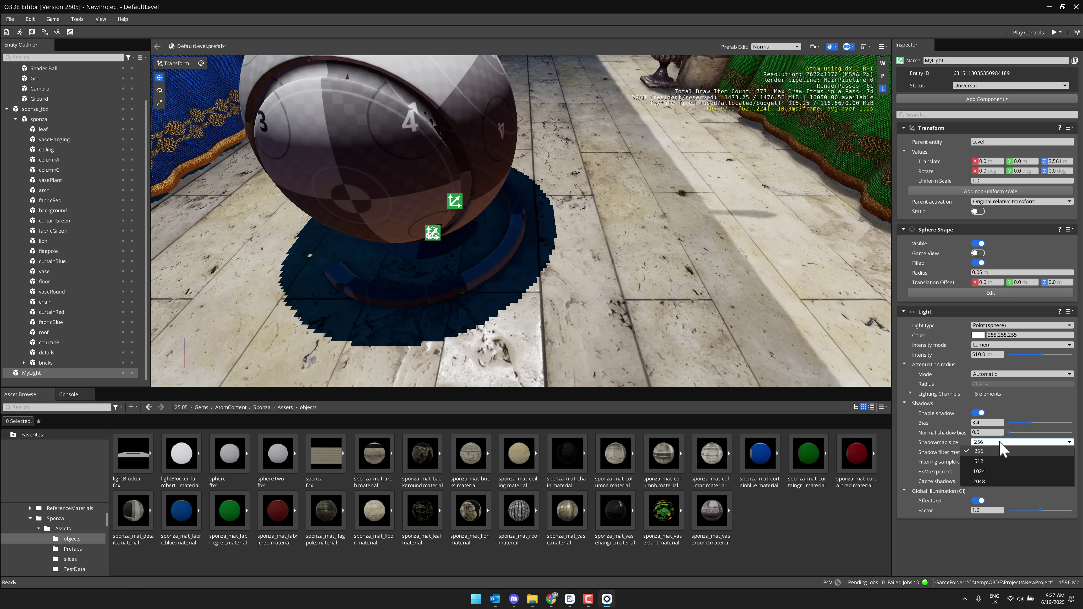
{"action": "left_click", "coordinate": [981, 472]}
{"action": "mouse_move", "coordinate": [598, 290]}
{"action": "right_mouse_down"}
{"action": "mouse_move", "coordinate": [571, 299]}
{"action": "mouse_move", "coordinate": [597, 293]}
{"action": "right_mouse_up"}
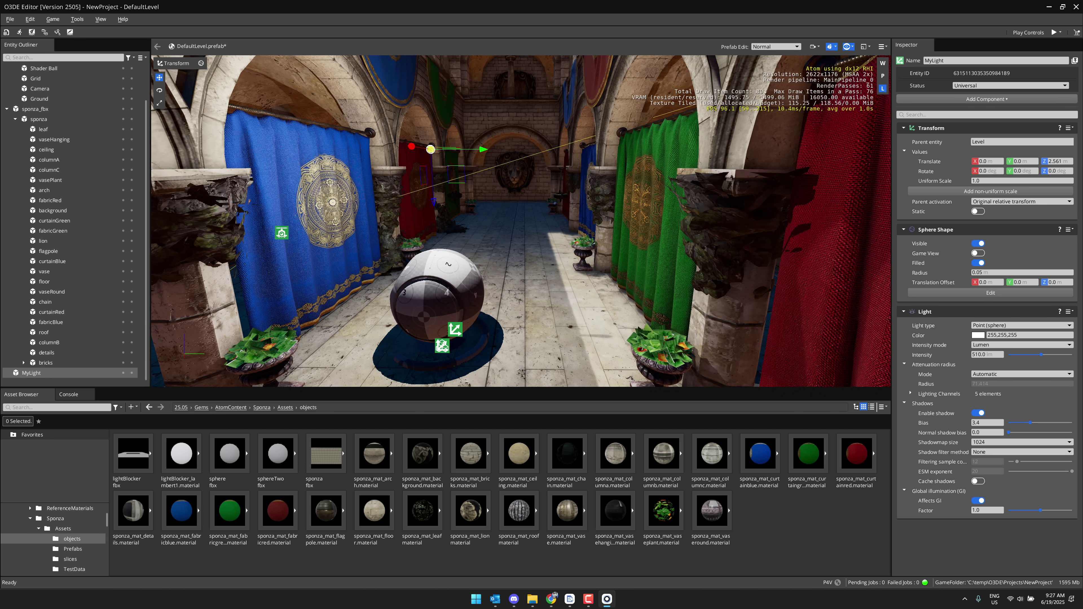
{"action": "key", "text": "alt+Tab"}
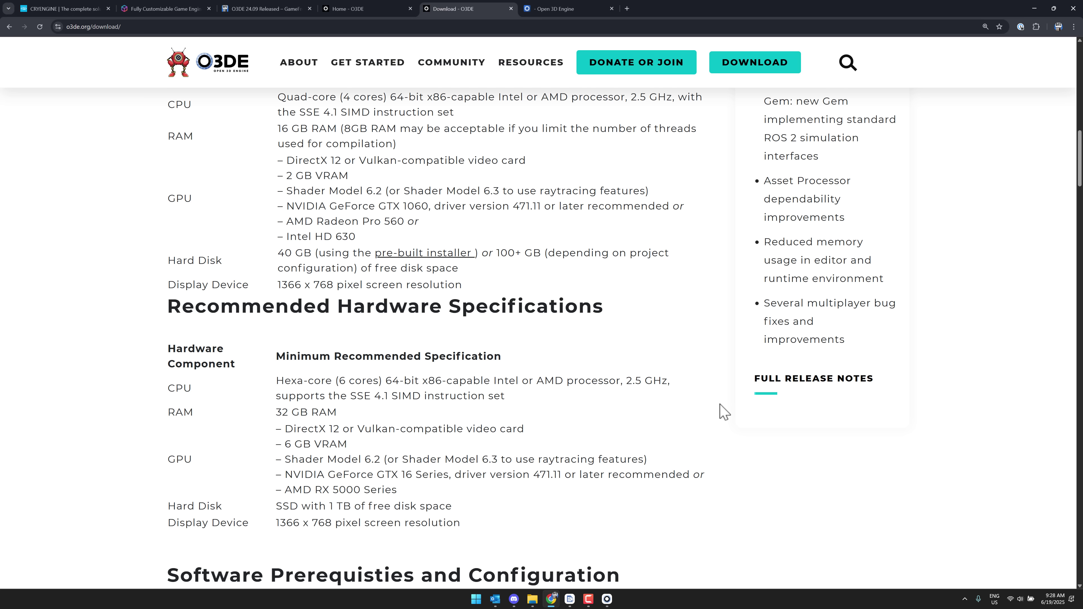
Step: Switch to the O3DE 25.05.0 release notes tab and scroll through the sections
{"action": "key", "text": "ctrl+Tab"}
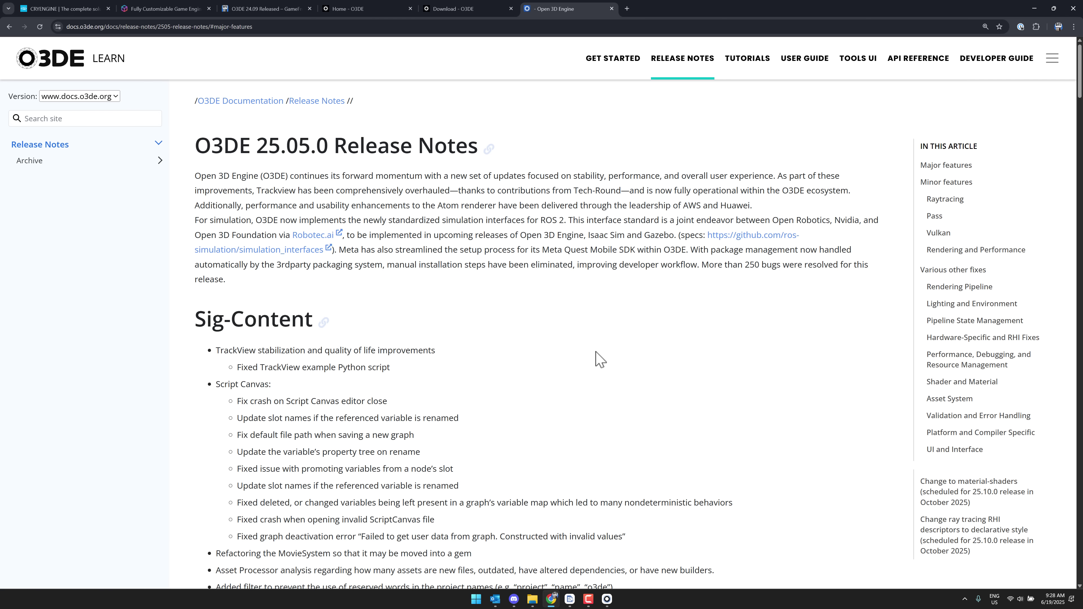
{"action": "scroll", "coordinate": [595, 361], "scroll_direction": "down", "scroll_amount": 6}
{"action": "scroll", "coordinate": [595, 361], "scroll_direction": "down", "scroll_amount": 19}
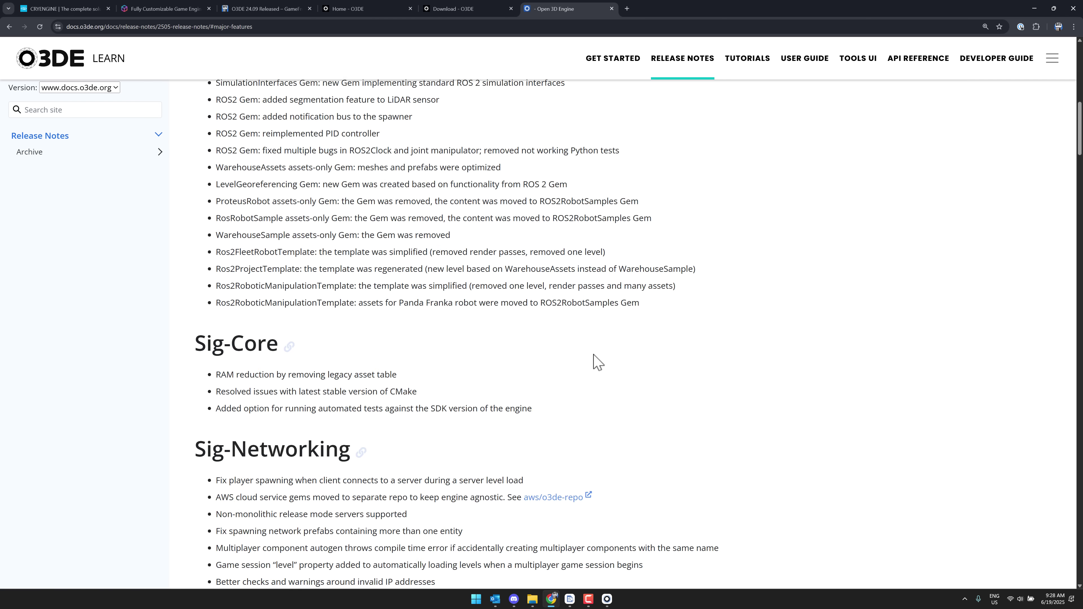
{"action": "scroll", "coordinate": [594, 354], "scroll_direction": "down", "scroll_amount": 18}
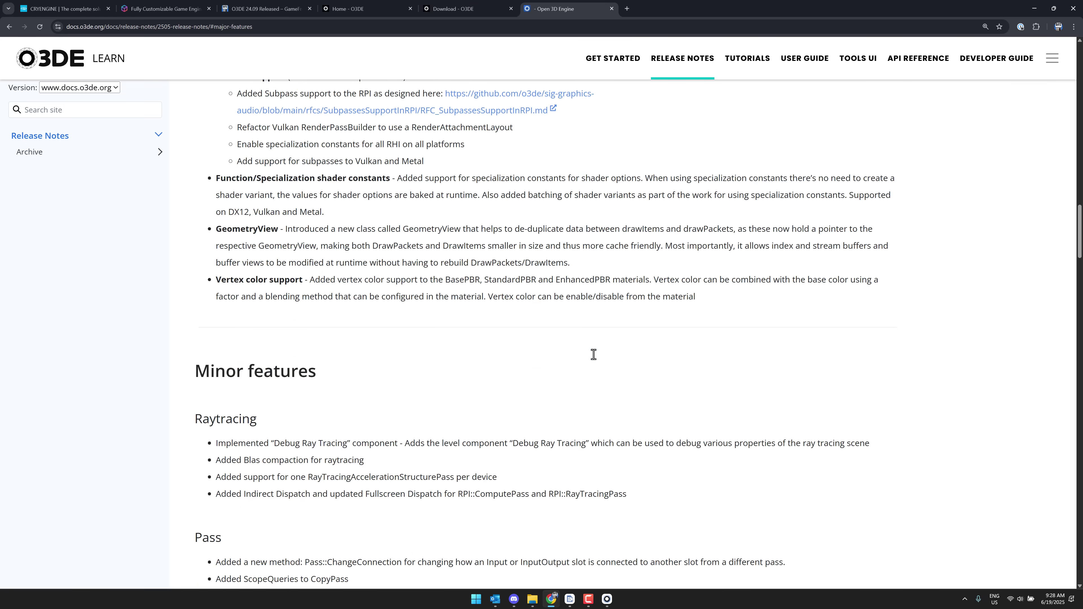
{"action": "scroll", "coordinate": [594, 354], "scroll_direction": "down", "scroll_amount": 6}
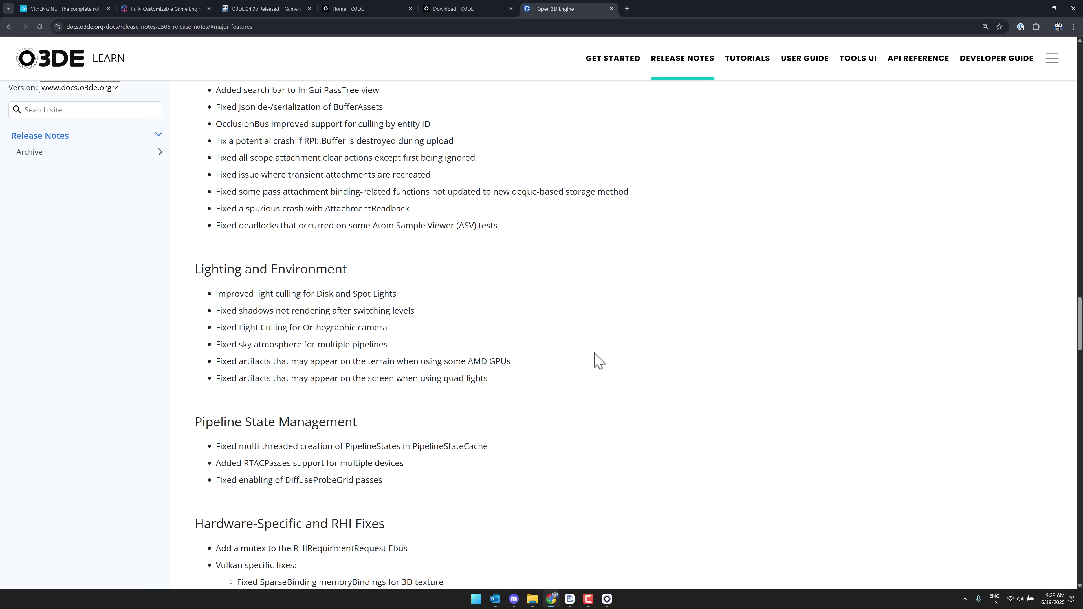
{"action": "scroll", "coordinate": [595, 361], "scroll_direction": "up", "scroll_amount": 1}
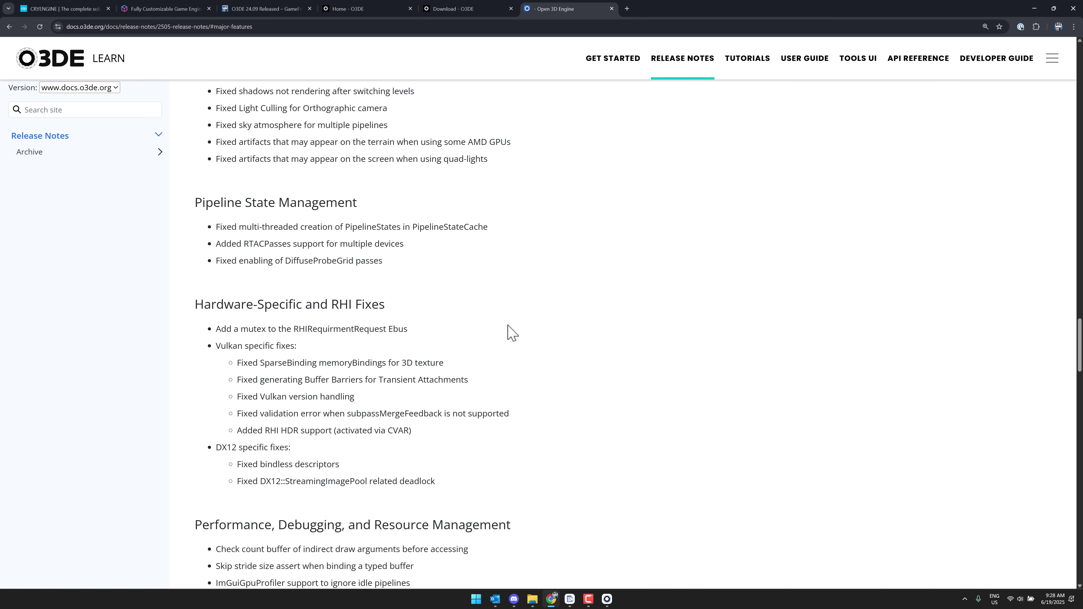
Step: Highlight the light culling, sky atmosphere, terrain and quad-light fixes, then return to the Editor
{"action": "double_click", "coordinate": [230, 159]}
{"action": "double_click", "coordinate": [229, 142]}
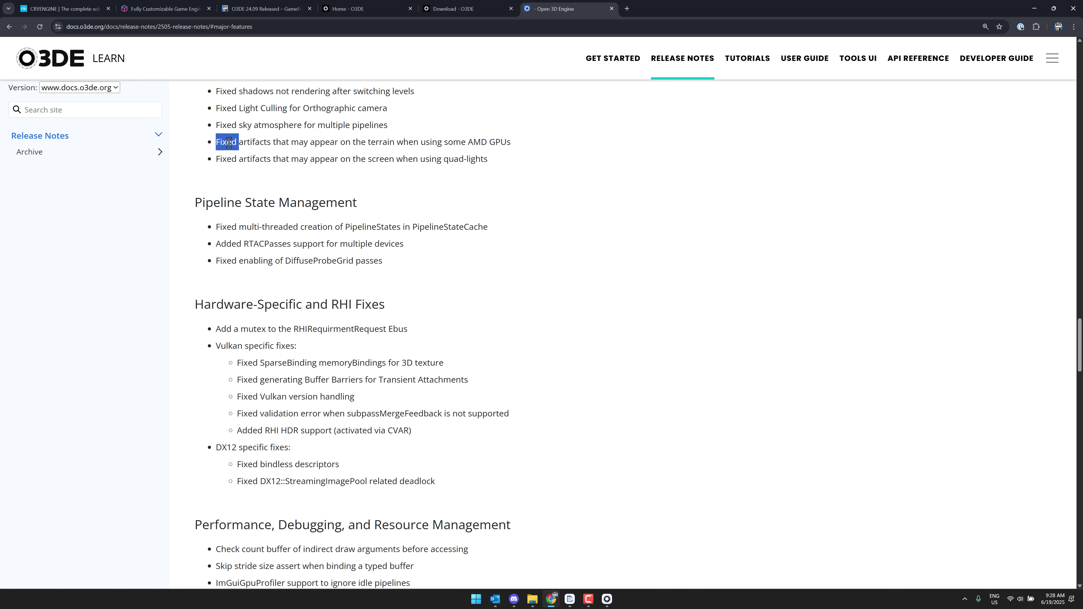
{"action": "double_click", "coordinate": [228, 125]}
{"action": "double_click", "coordinate": [227, 108]}
{"action": "left_click", "coordinate": [282, 144]}
{"action": "scroll", "coordinate": [554, 256], "scroll_direction": "down", "scroll_amount": 8}
{"action": "scroll", "coordinate": [610, 327], "scroll_direction": "down", "scroll_amount": 10}
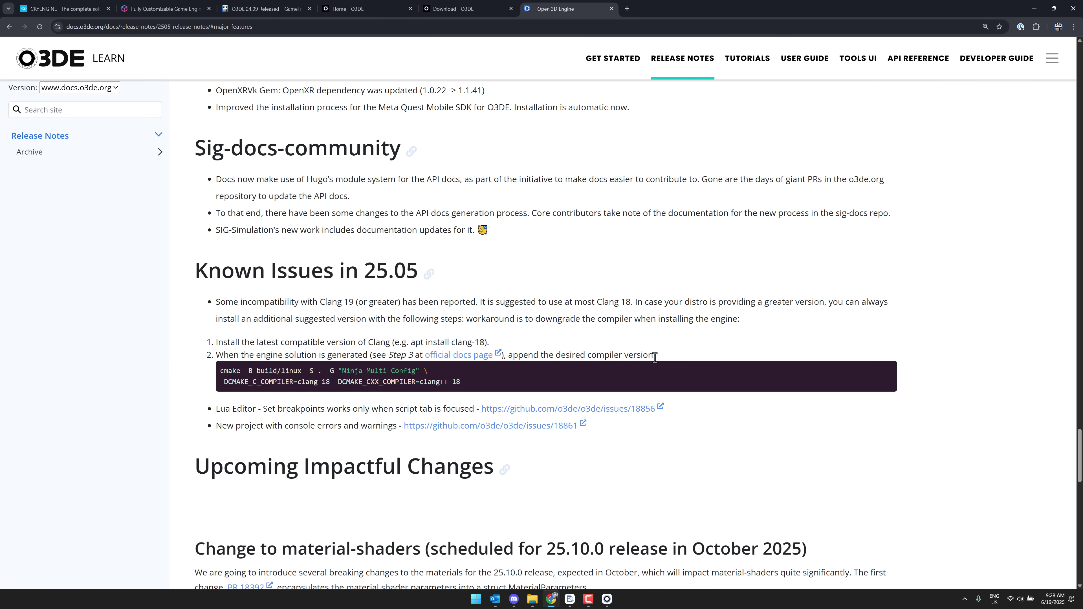
{"action": "key", "text": "alt+Tab"}
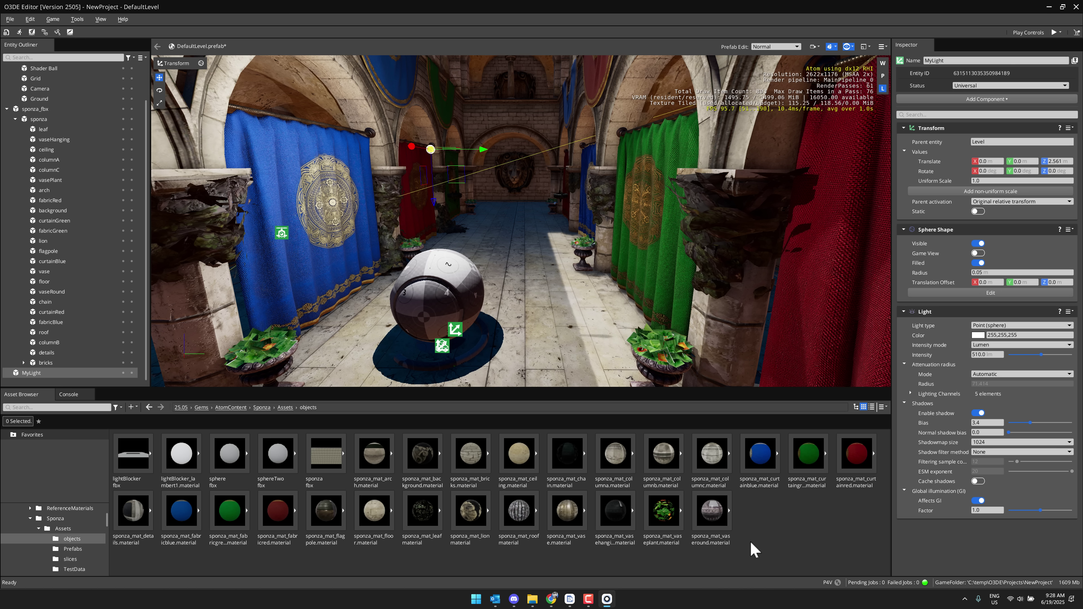
{"action": "left_click", "coordinate": [570, 599]}
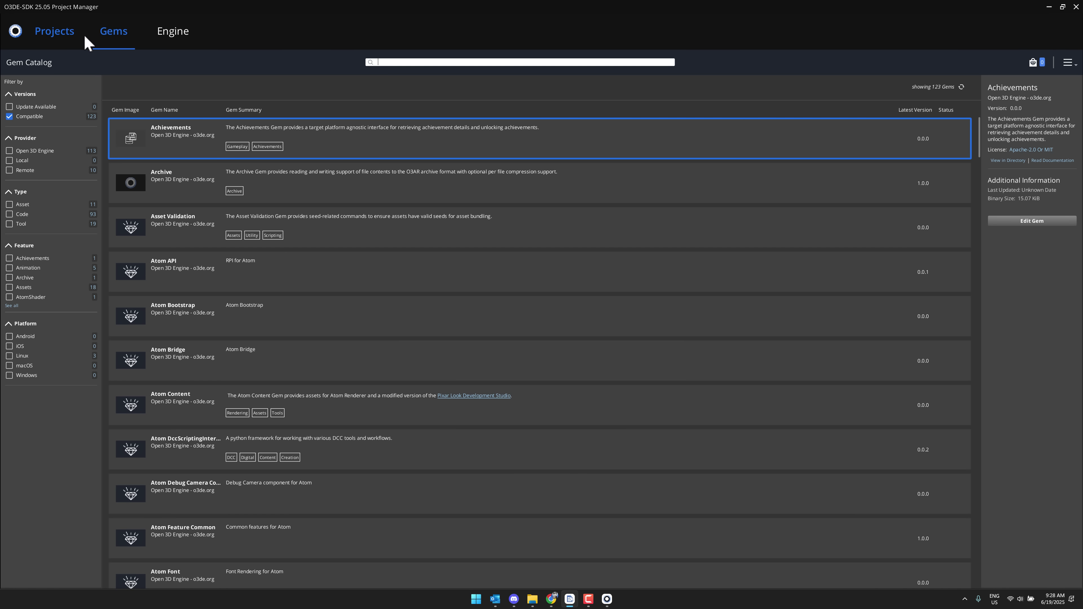
{"action": "left_click", "coordinate": [45, 36]}
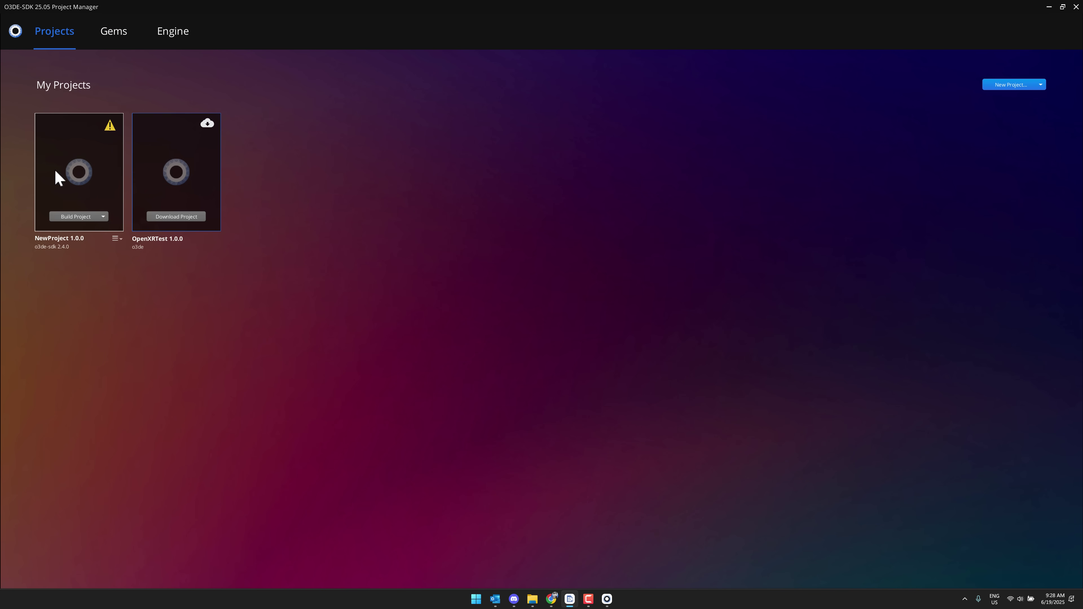
{"action": "mouse_move", "coordinate": [56, 171]}
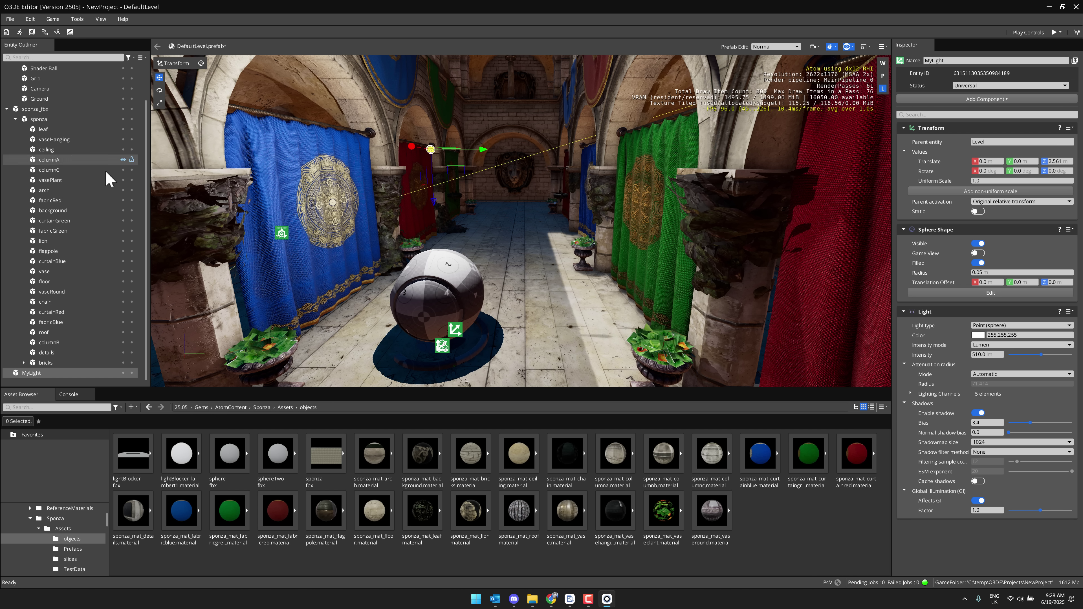
Step: Orbit the camera 180° around the shader ball to view it from the atrium's far end
{"action": "left_click_drag", "start_coordinate": [434, 254], "coordinate": [887, 265], "text": "alt"}
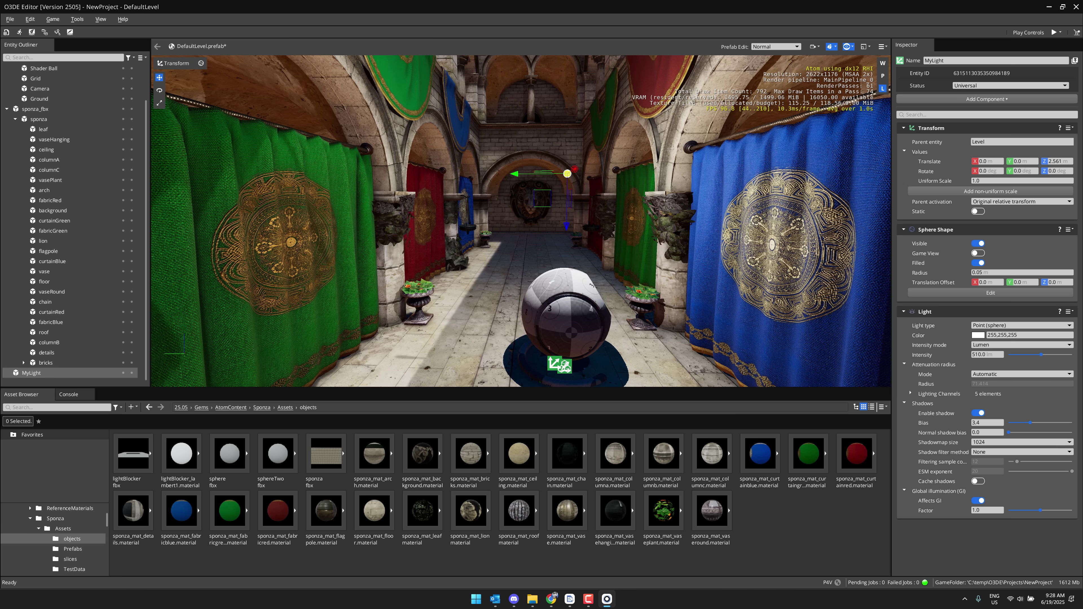